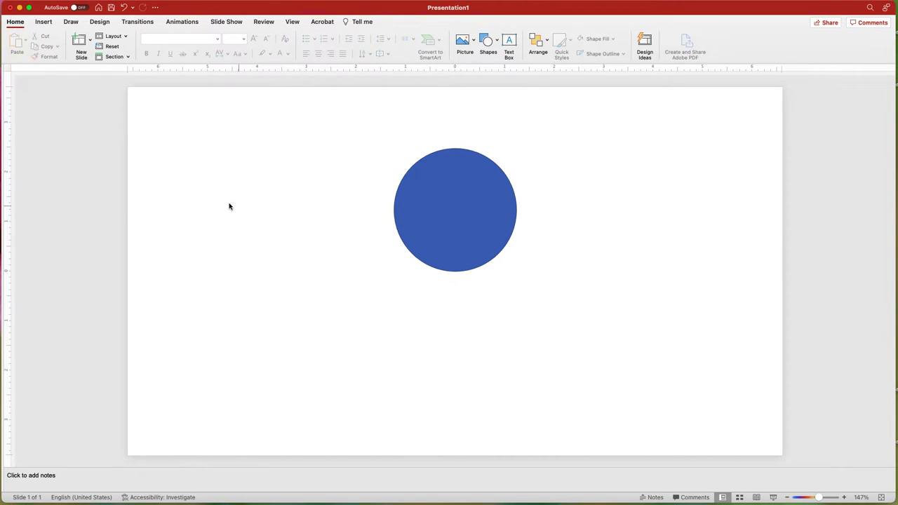
- Examine the entrance, emphasis and exit animation effects available for the blue circle
left_click(450, 201)
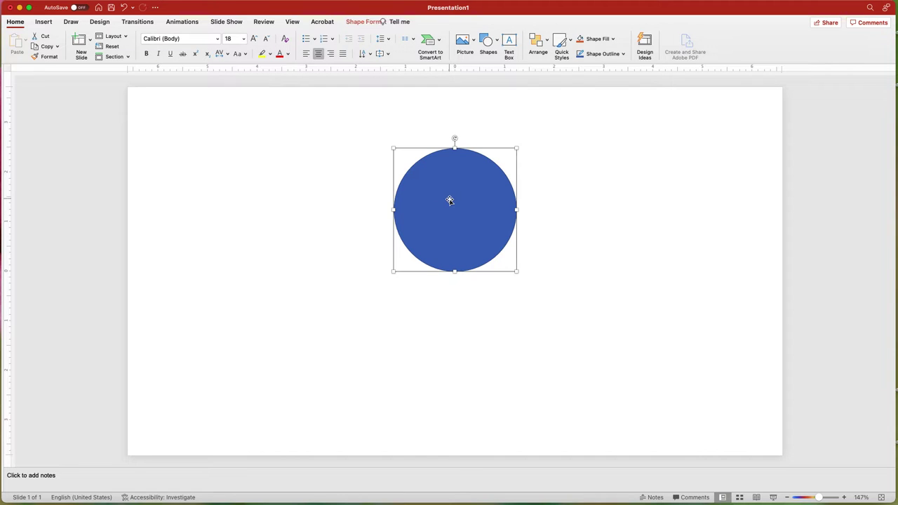
left_click(195, 23)
left_click(201, 45)
left_click(377, 45)
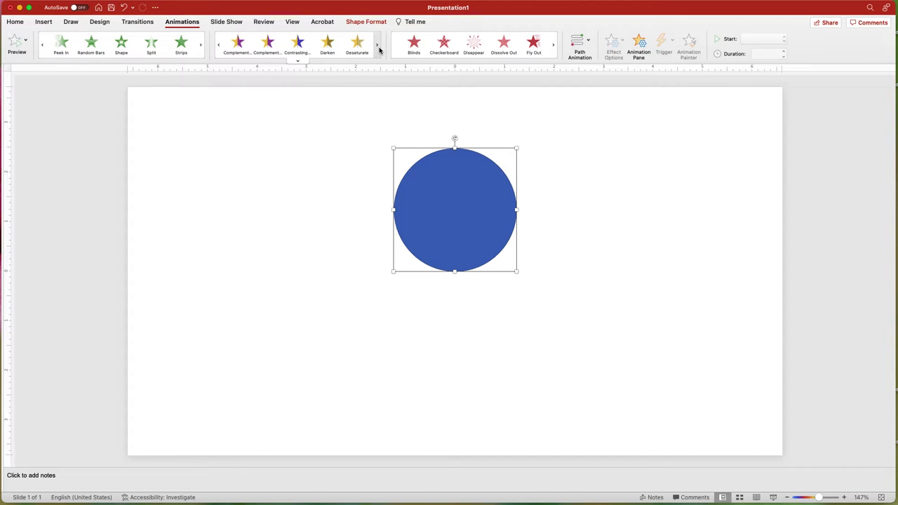
left_click(553, 46)
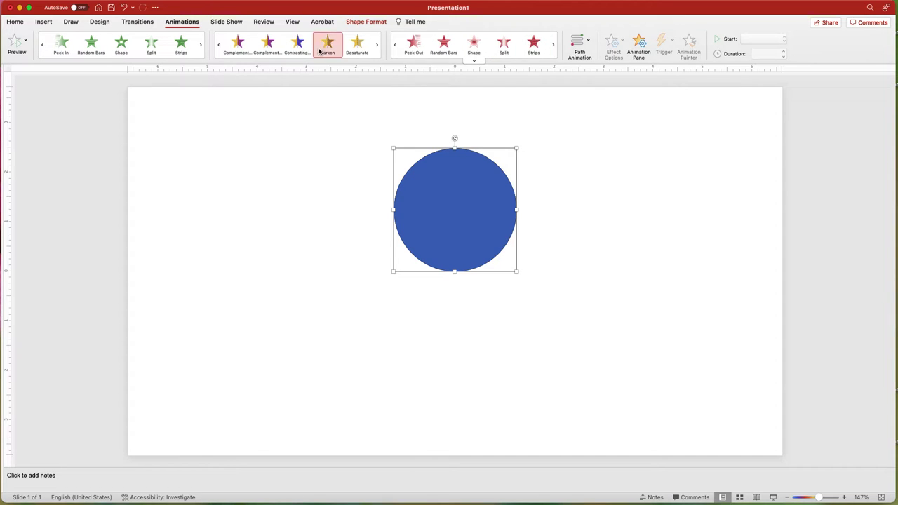
left_click(43, 45)
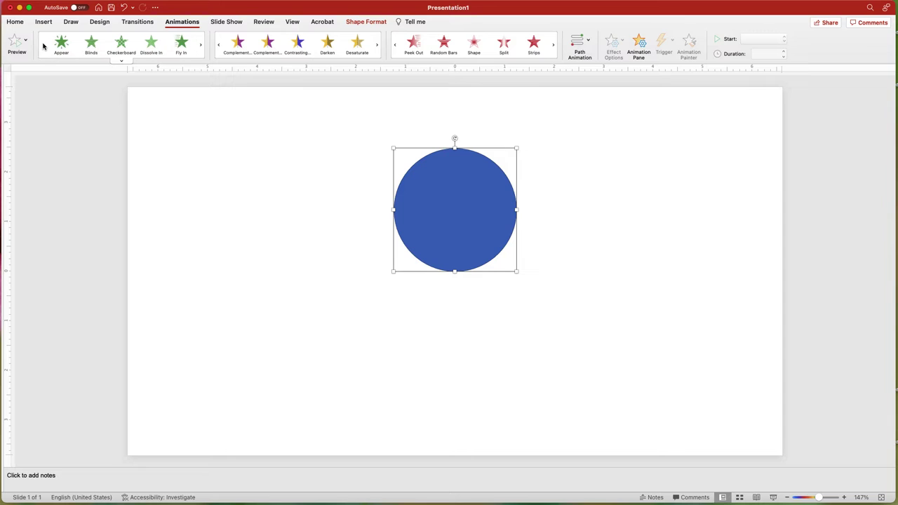
left_click(121, 61)
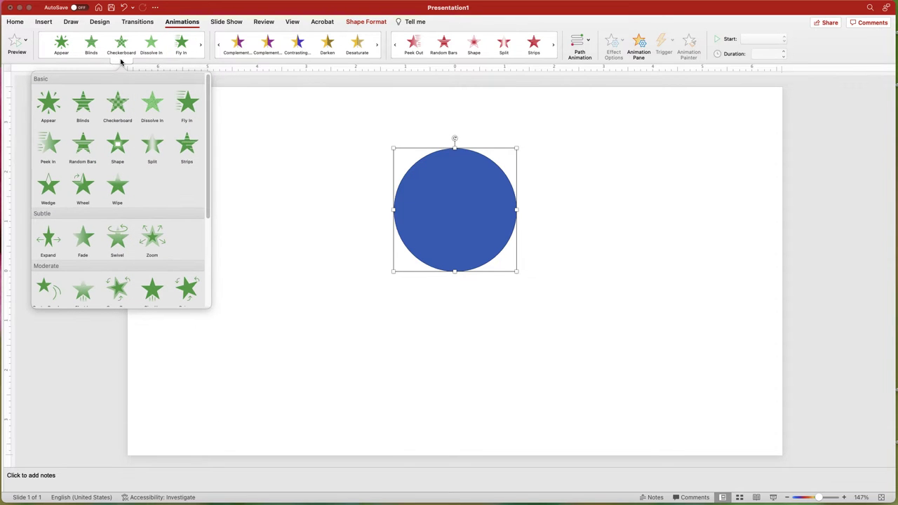
scroll(172, 139, "down", 5)
scroll(172, 139, "up", 5)
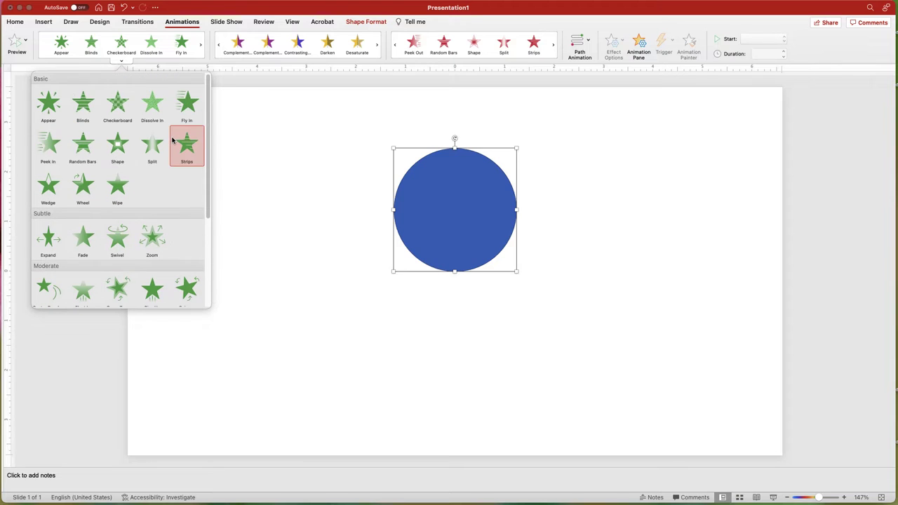
- Apply the Fly In entrance animation to the blue circle and try the From Top and From Bottom directions
left_click(181, 46)
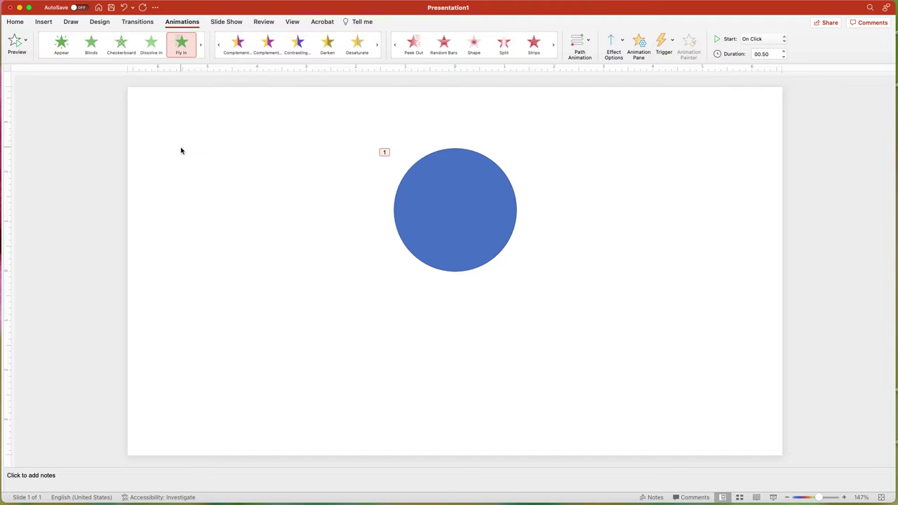
left_click(621, 40)
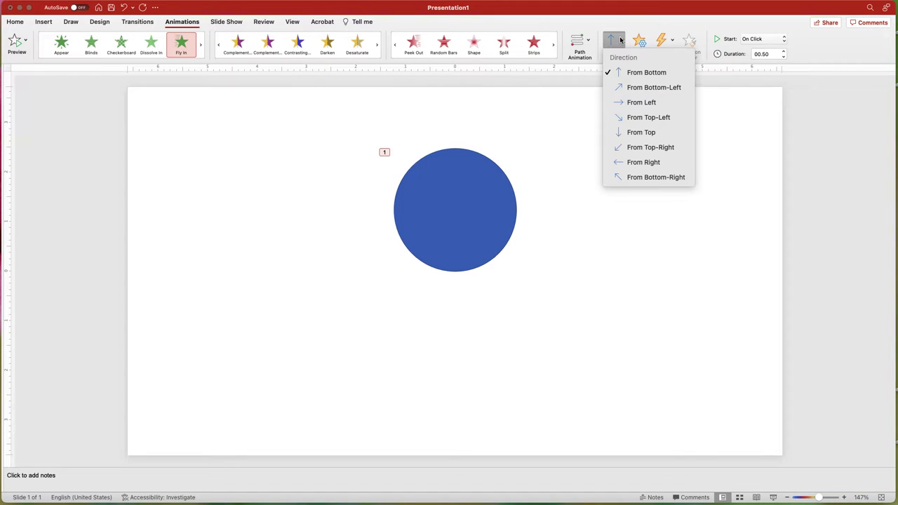
left_click(629, 133)
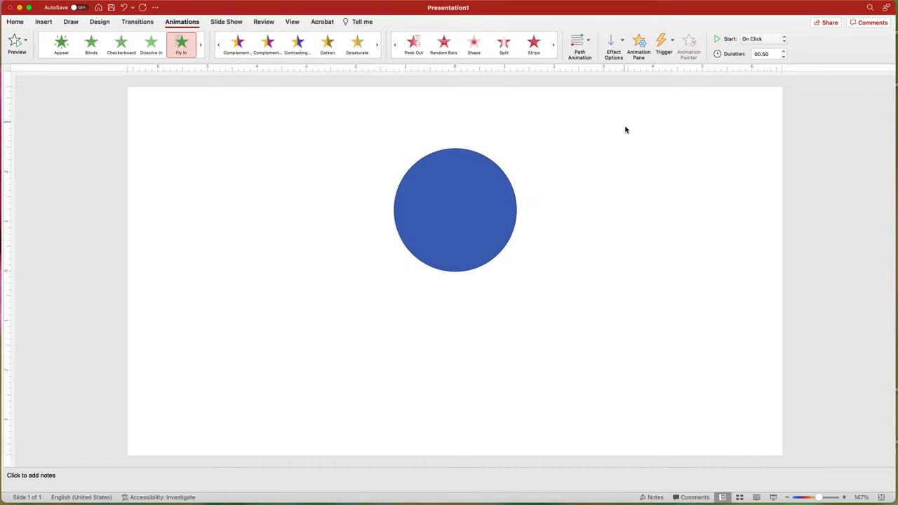
left_click(621, 46)
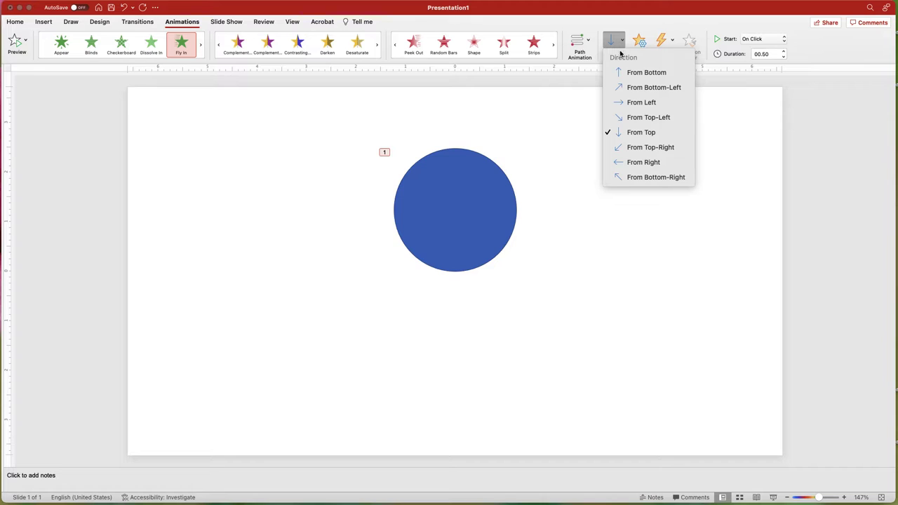
left_click(625, 73)
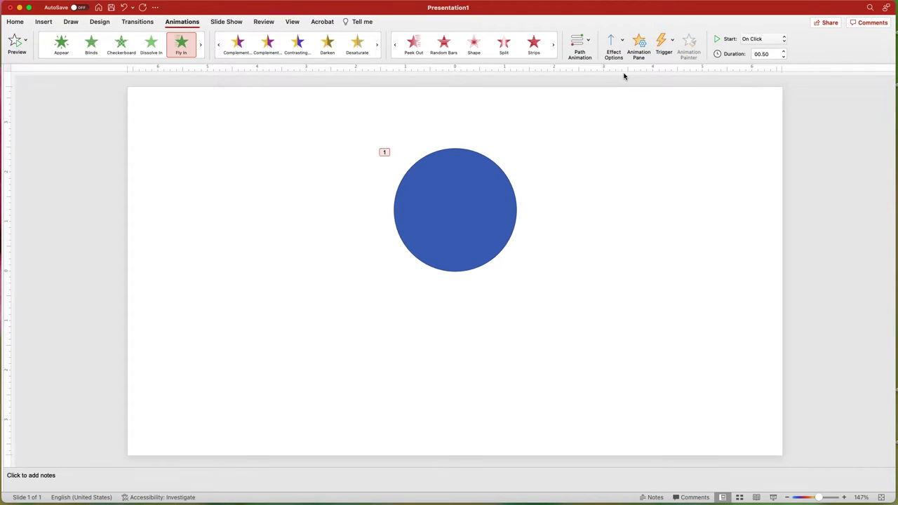
left_click(110, 108)
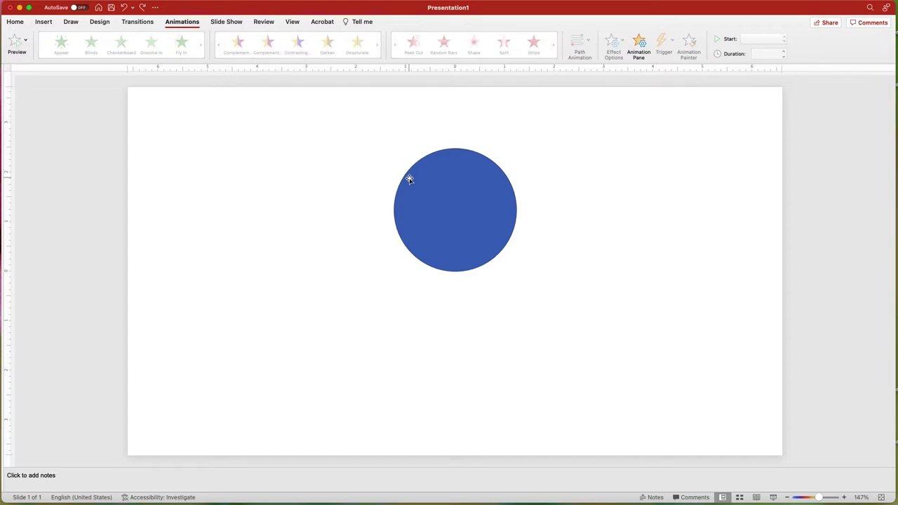
- Give the circle a Lines motion path, extend its end point down to near the slide's lower edge, and preview it
left_click(448, 190)
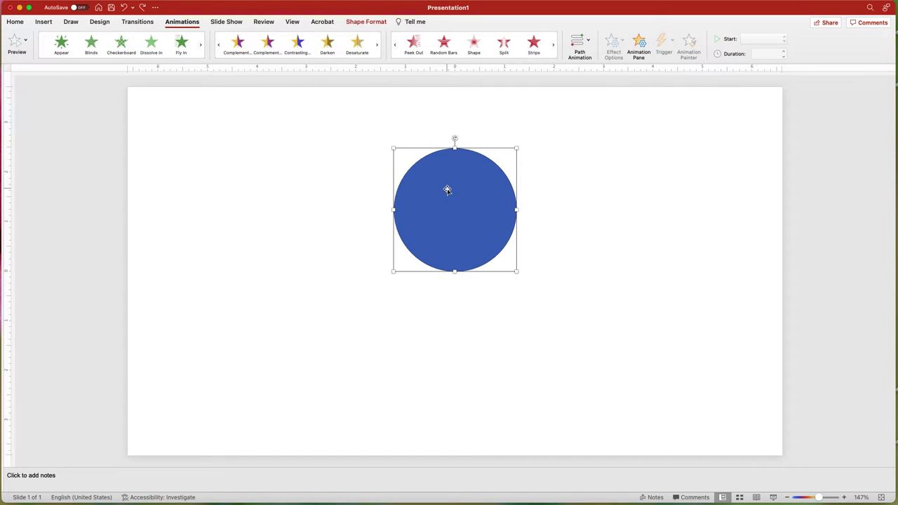
left_click(587, 46)
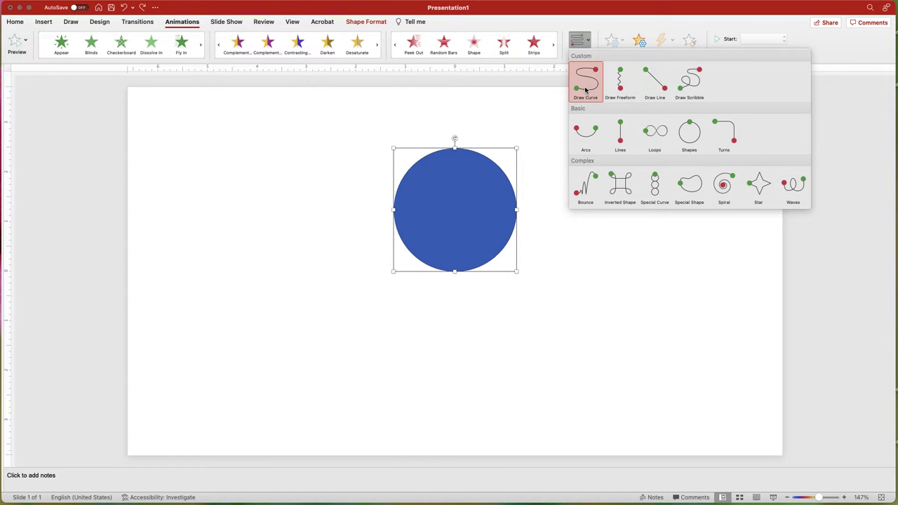
left_click(622, 133)
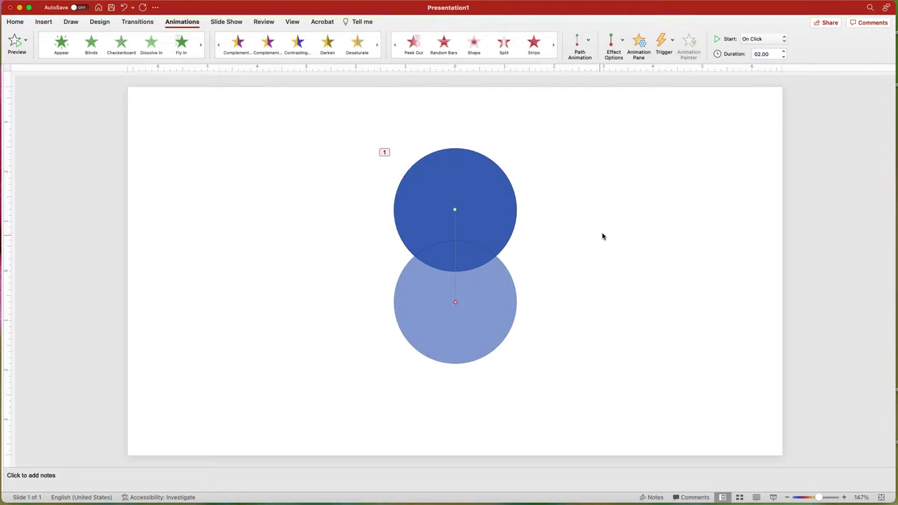
left_click_drag(455, 303, 455, 382)
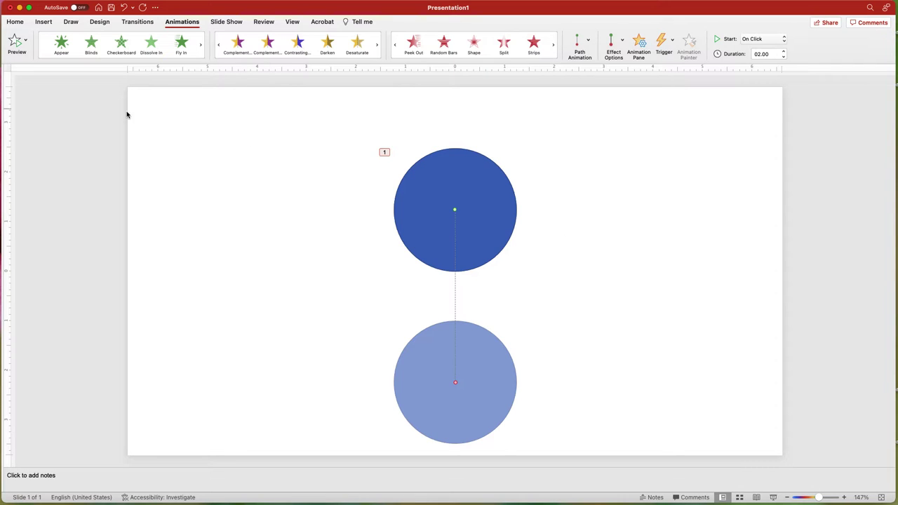
left_click(16, 42)
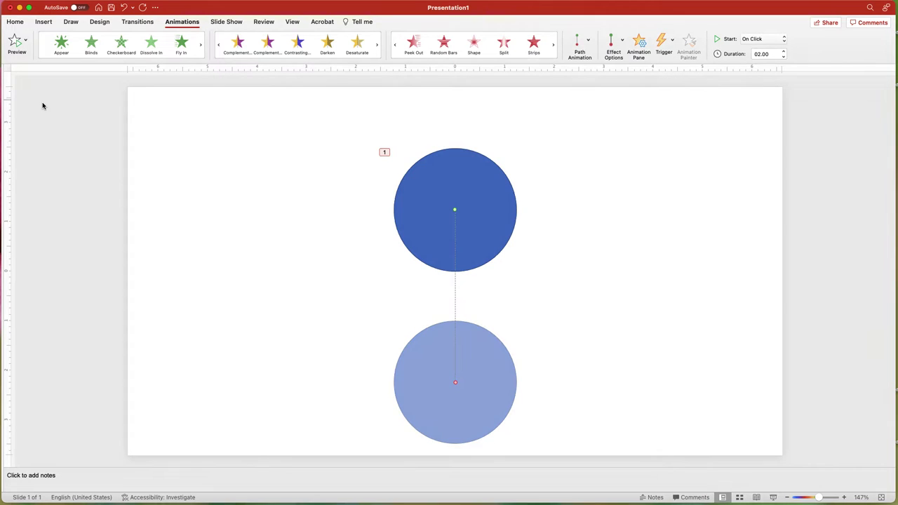
- Replace the large circle with a 1" by 1" circle near the slide's upper-left corner and apply the Fly In entrance animation
key("Delete")
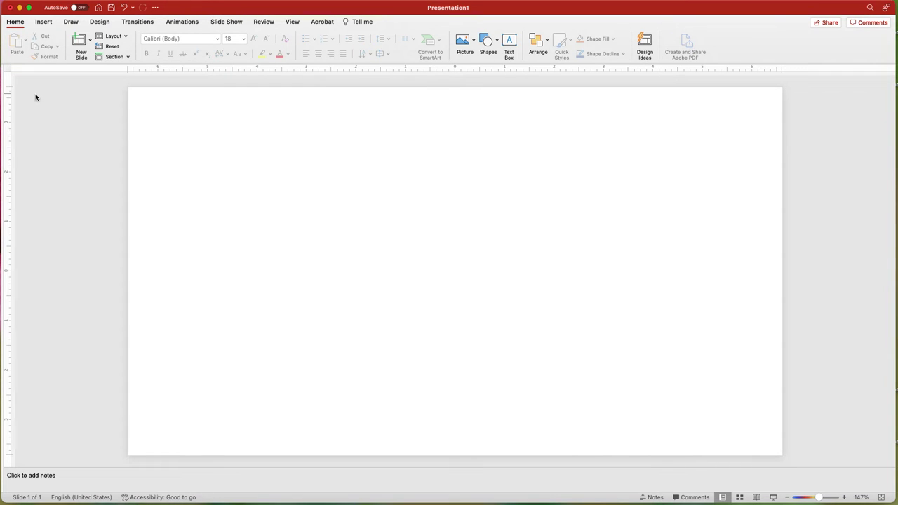
left_click(488, 42)
left_click(550, 70)
left_click(179, 131)
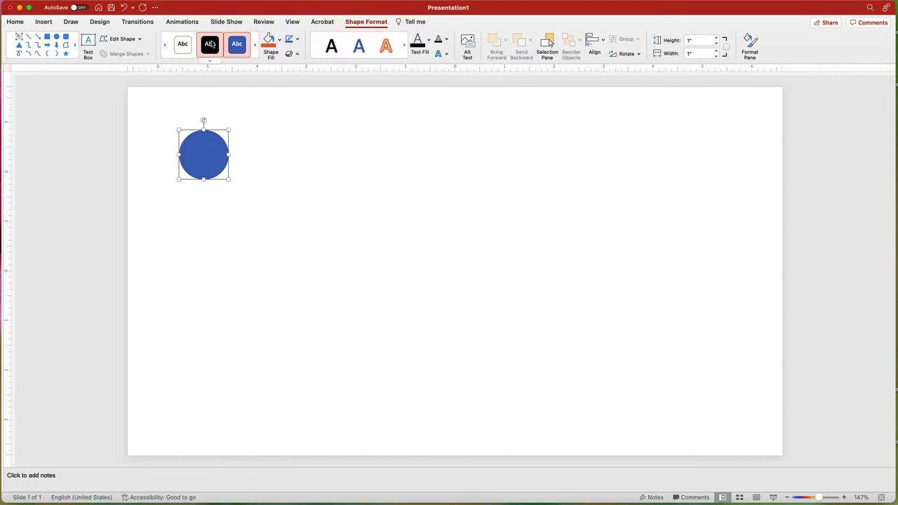
left_click(188, 24)
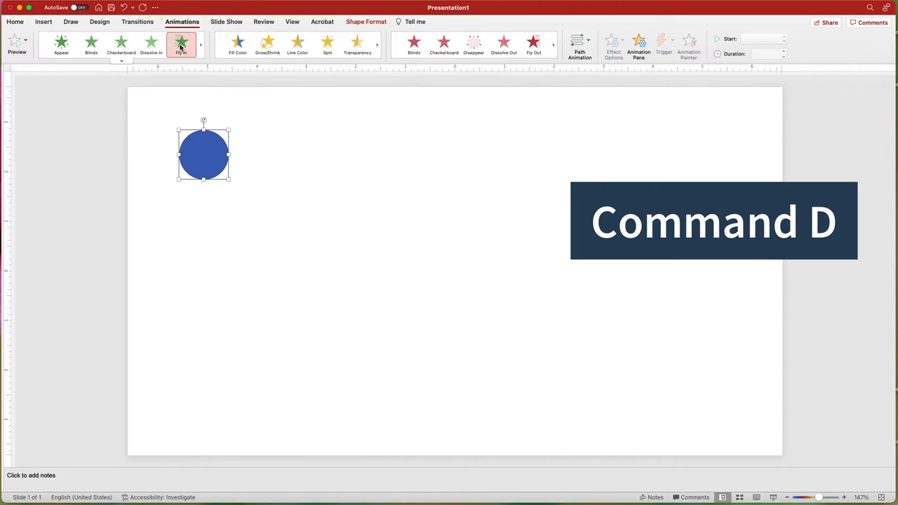
left_click(181, 43)
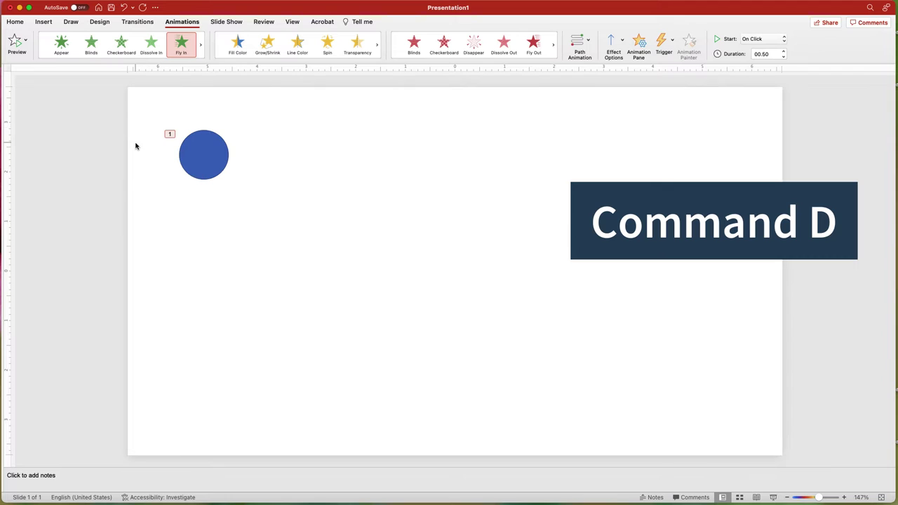
- Duplicate the animated circle five times in an evenly spaced row across the slide and preview the animations
left_click(213, 153)
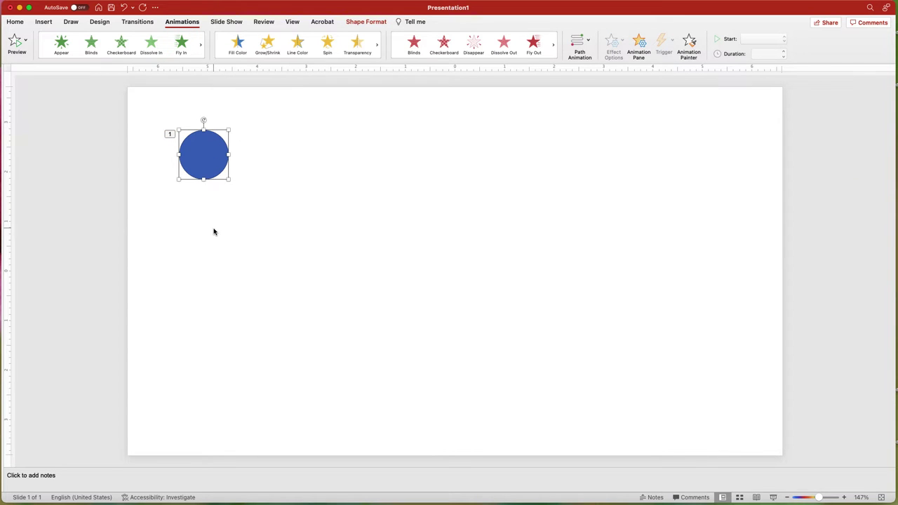
key("super+d")
left_click_drag(213, 168, 281, 158)
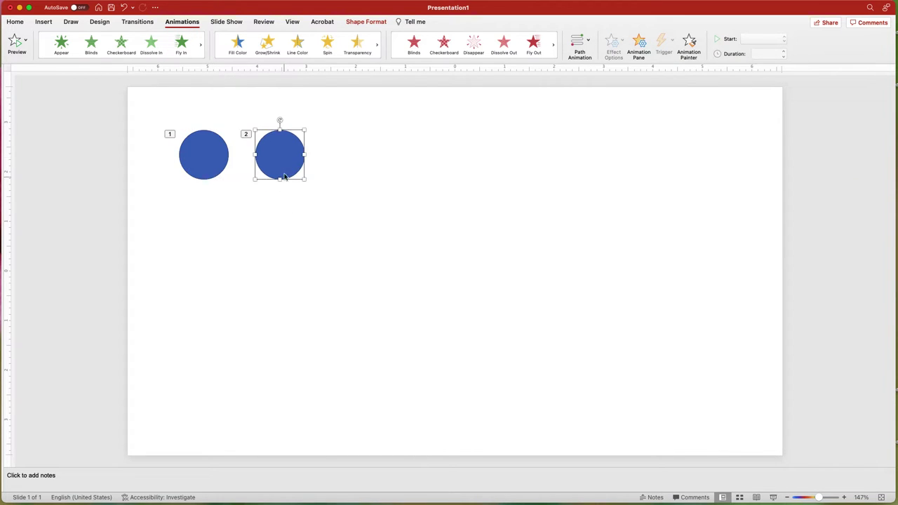
key("super+d")
key("super+d")
key("super+d")
key("super+d")
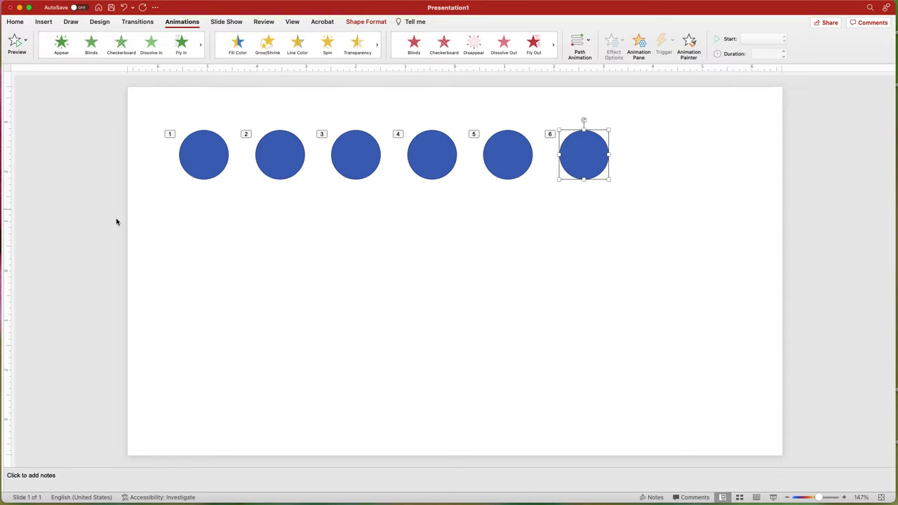
left_click(15, 41)
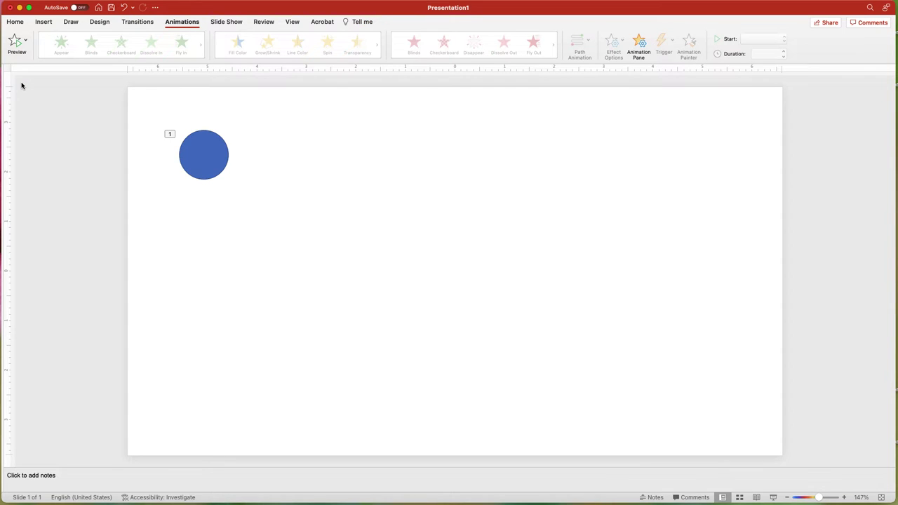
- Copy the animated circle and paste three copies of it onto the slide
left_click(218, 156)
right_click(219, 156)
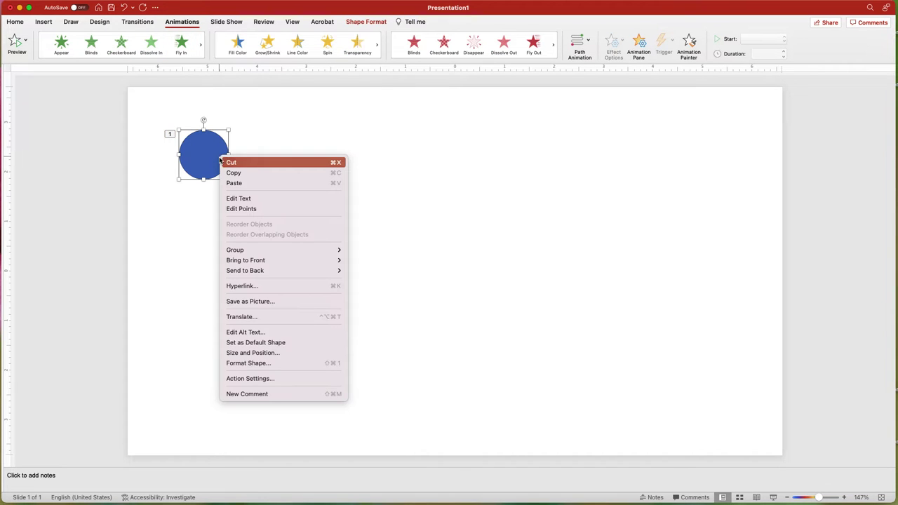
left_click(247, 173)
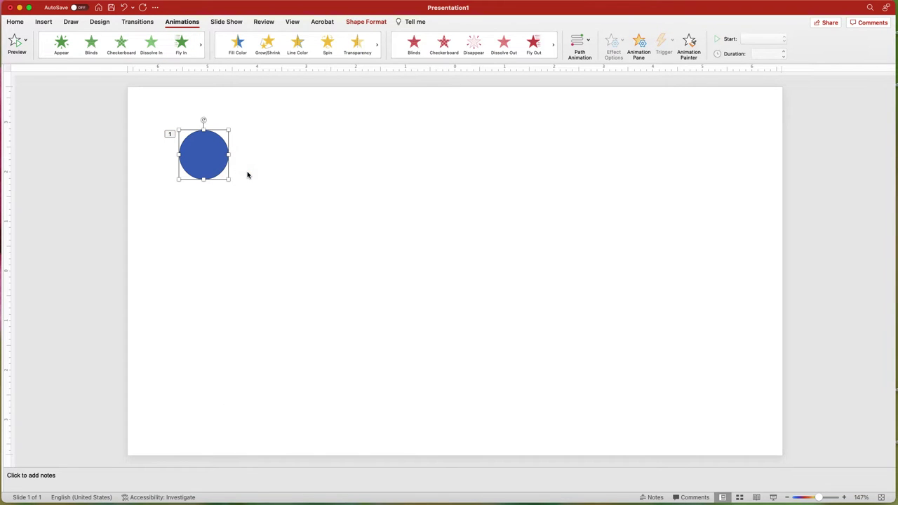
left_click(17, 21)
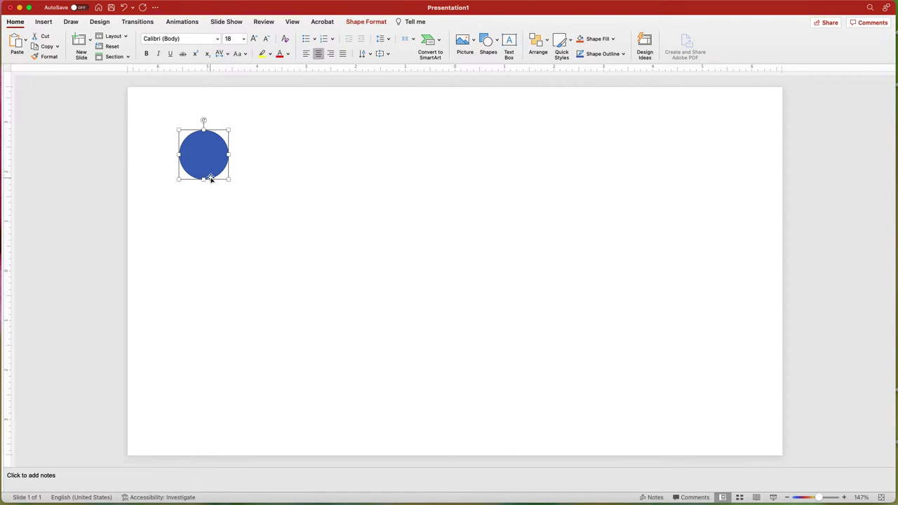
key("super+v")
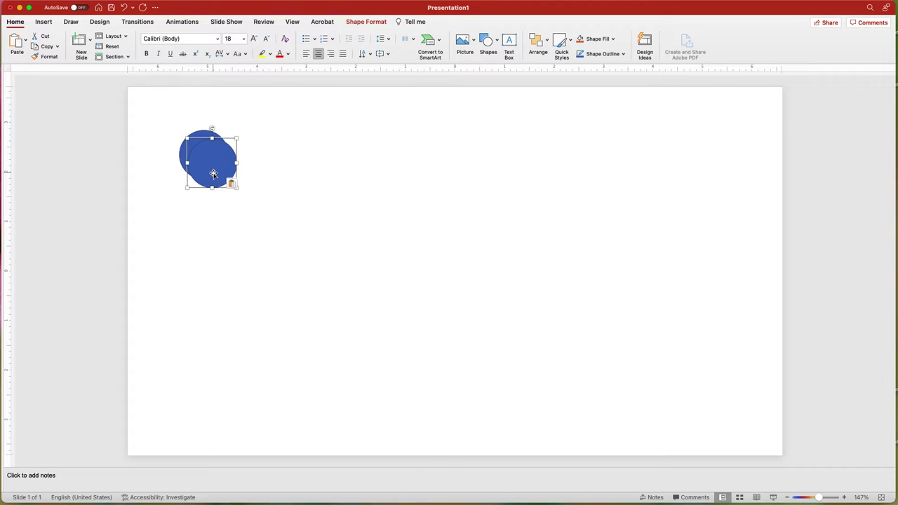
right_click(209, 173)
left_click(242, 198)
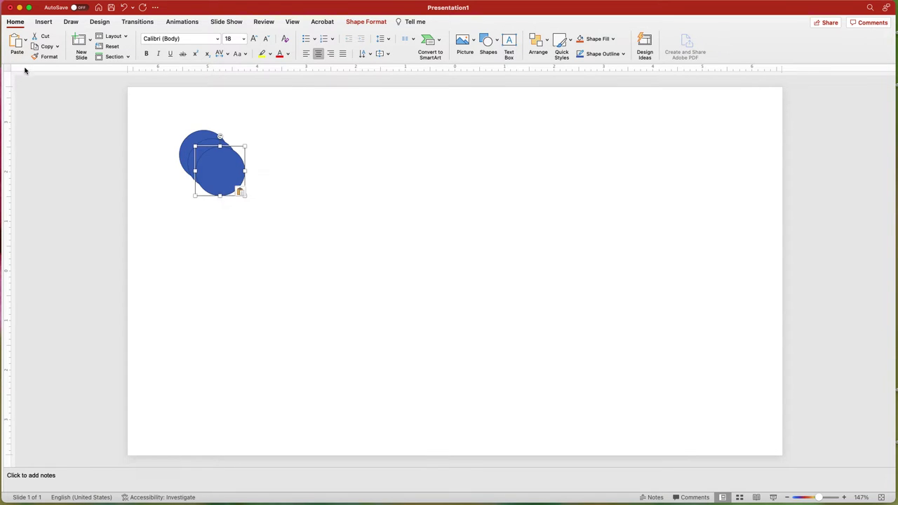
left_click(17, 43)
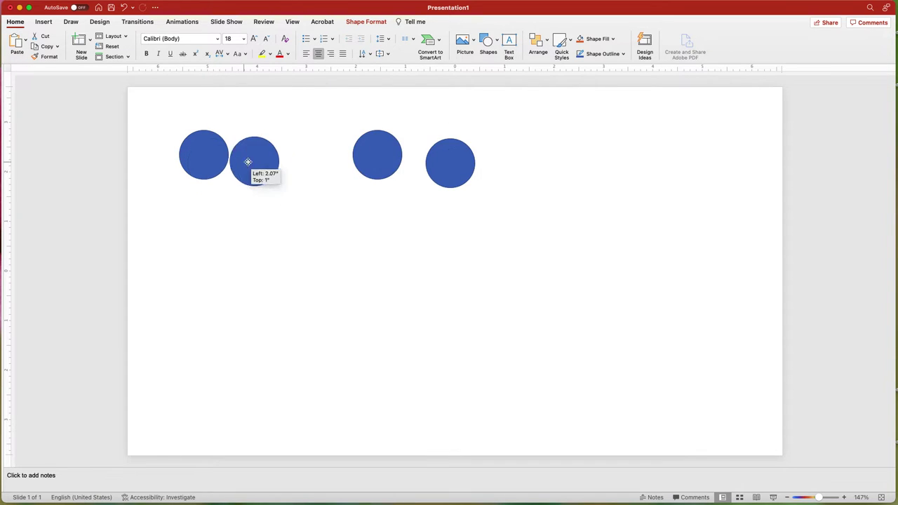
- Place the overlapping copy between the first and third circles in the row and preview the animations
left_click_drag(248, 162, 284, 154)
left_click(181, 22)
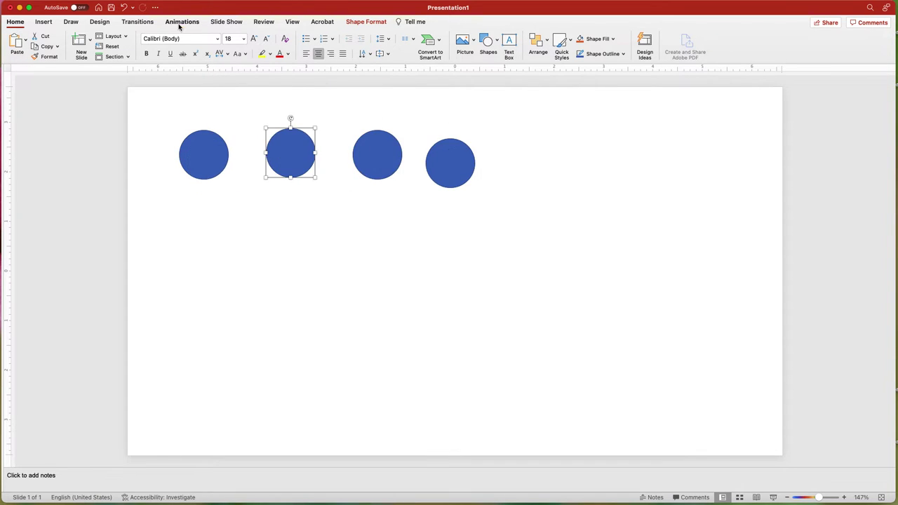
left_click(17, 42)
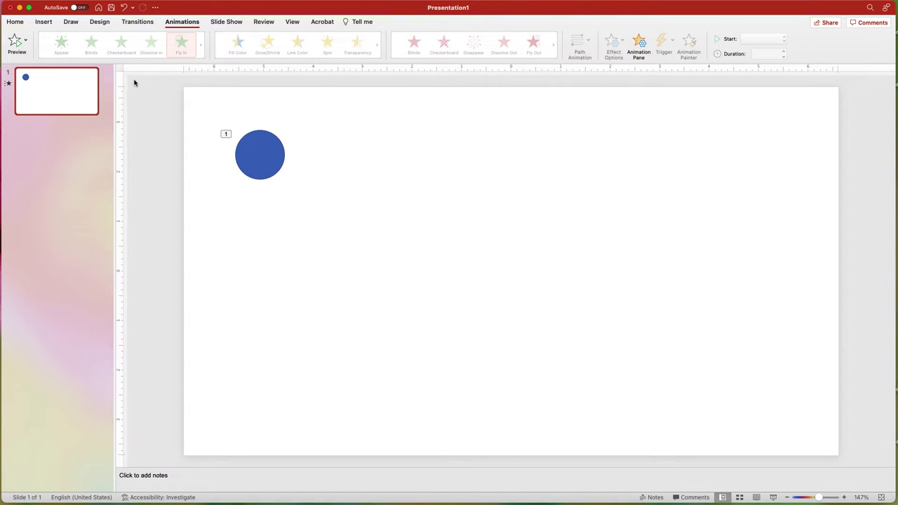
- Duplicate slide 1 together with its animated circle
right_click(57, 98)
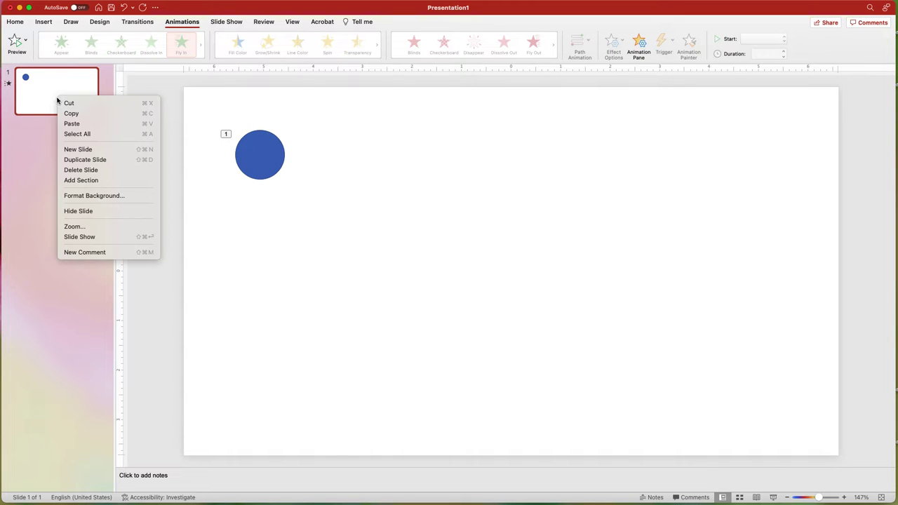
left_click(102, 161)
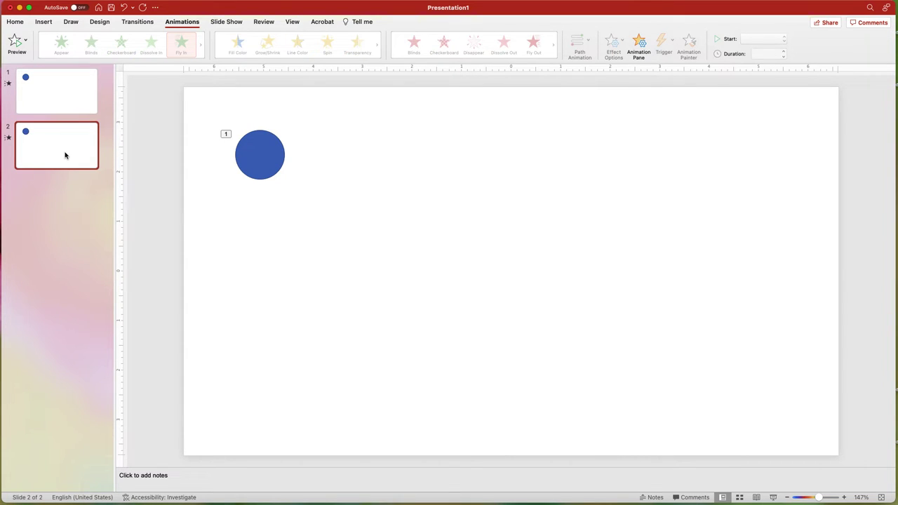
- Fill the circle on slide 2 with orange and play the slide show from slide 1
left_click(66, 97)
left_click(61, 145)
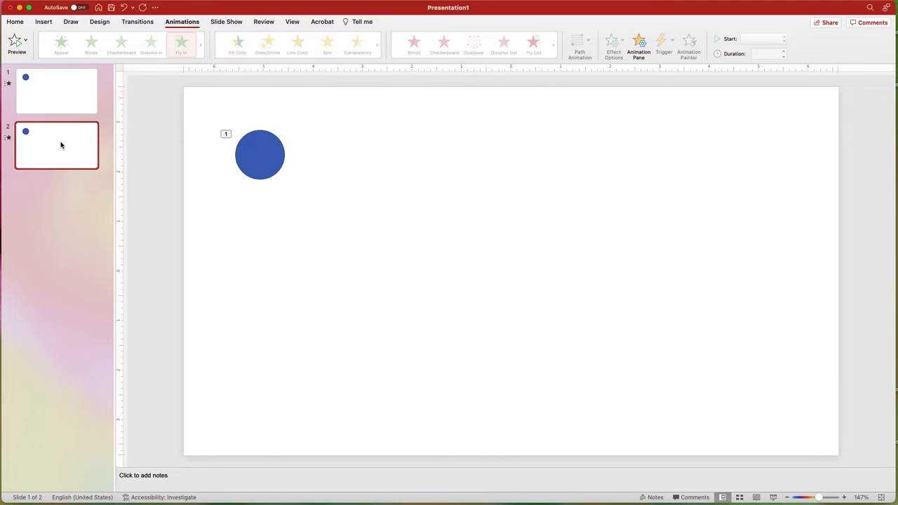
left_click(259, 156)
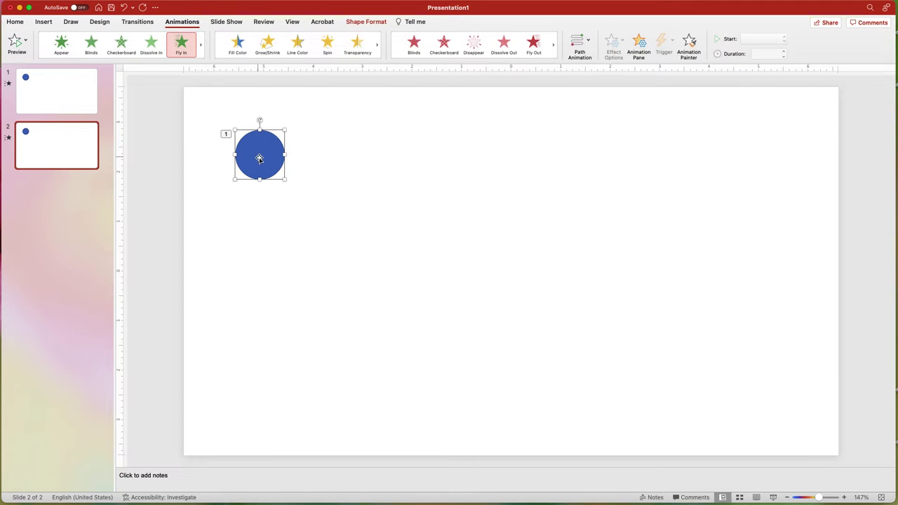
left_click(358, 24)
left_click(269, 40)
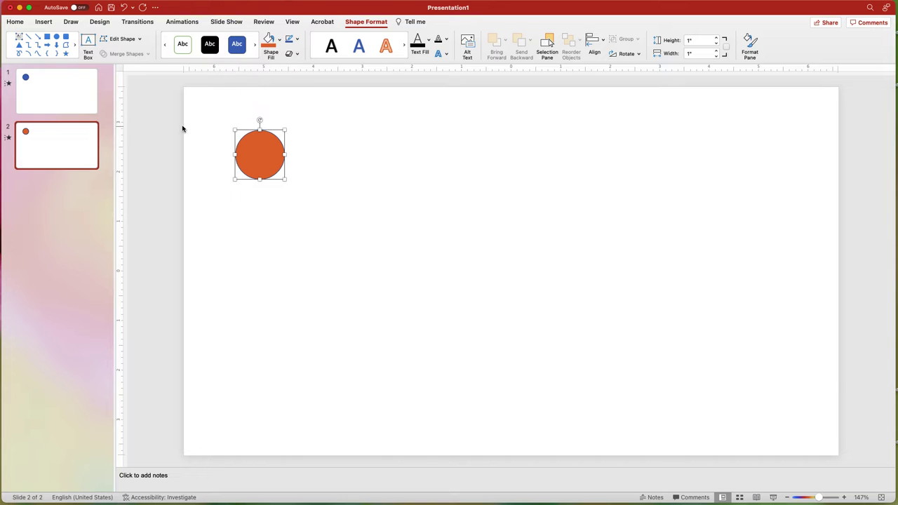
left_click(68, 99)
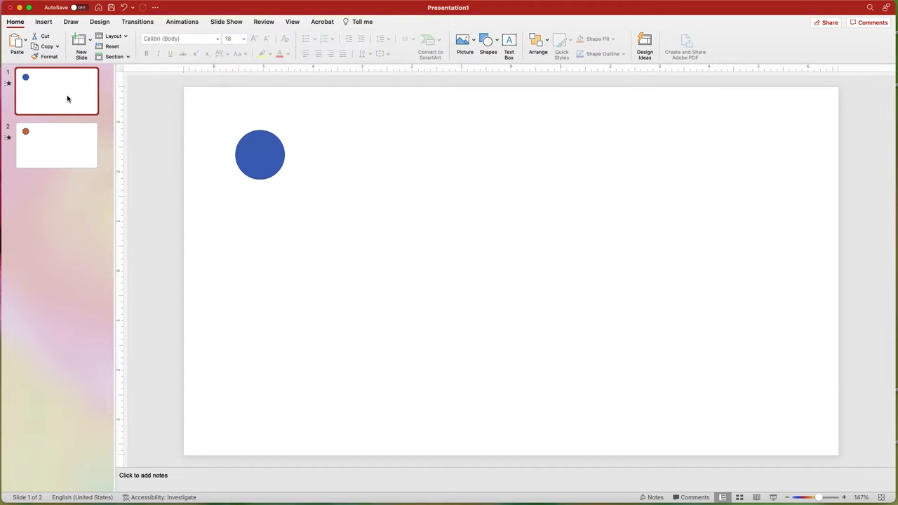
left_click(772, 497)
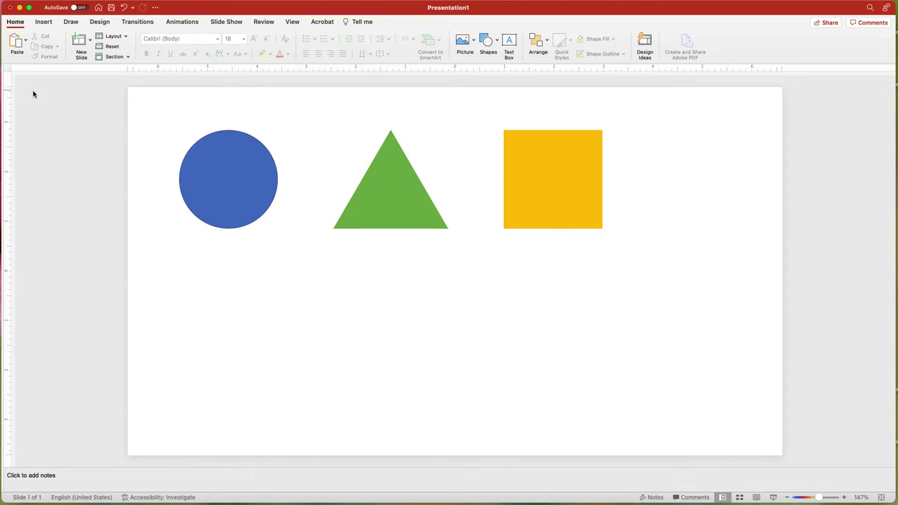
- Apply the Fly In entrance effect to the circle, triangle and square at once, and undo it
left_click_drag(148, 96, 680, 271)
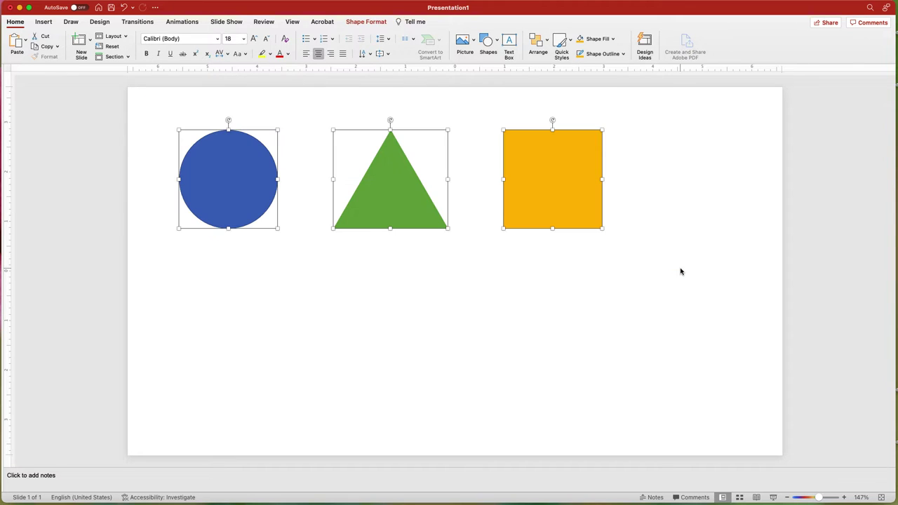
left_click(190, 25)
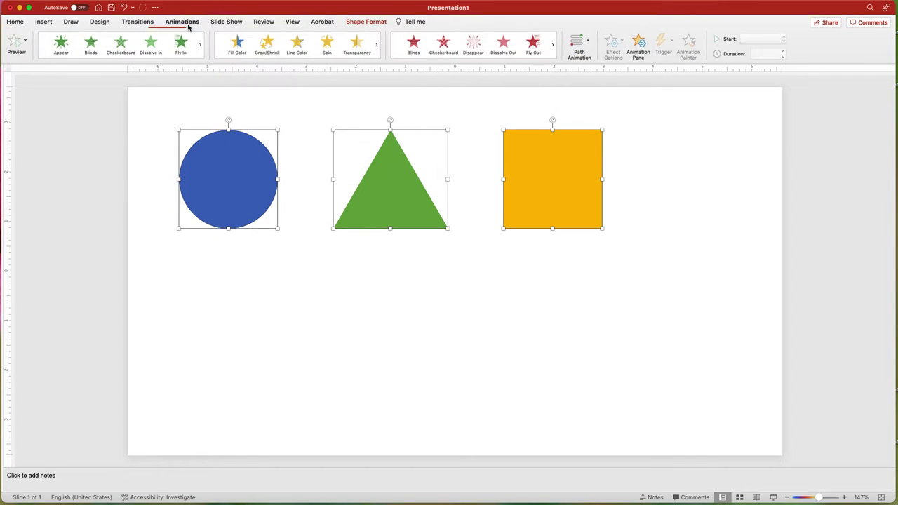
left_click(183, 45)
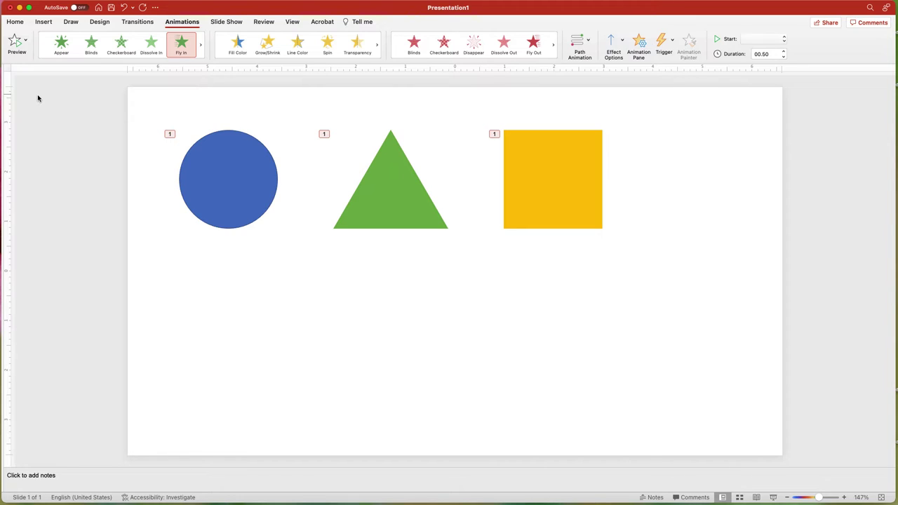
key("super+z")
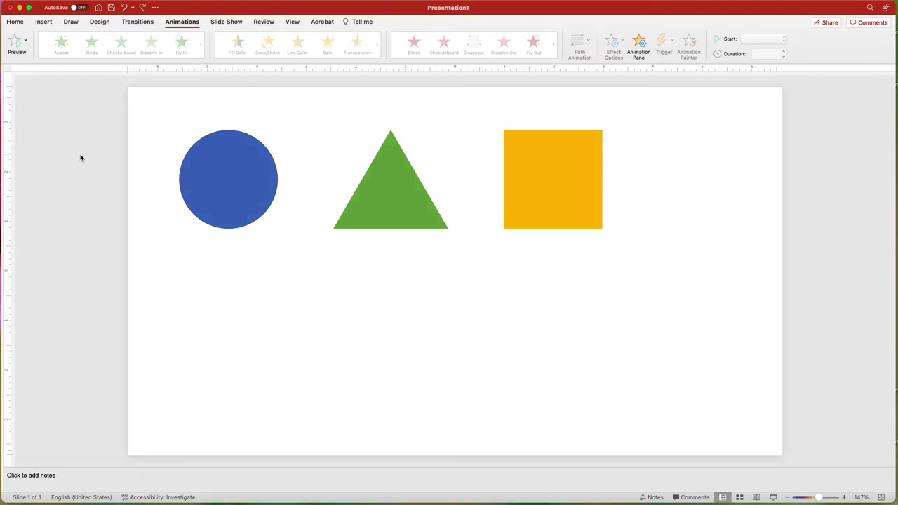
- Apply the Fly In entrance effect to the circle and copy its animation to the triangle with Animation Painter
left_click(218, 177)
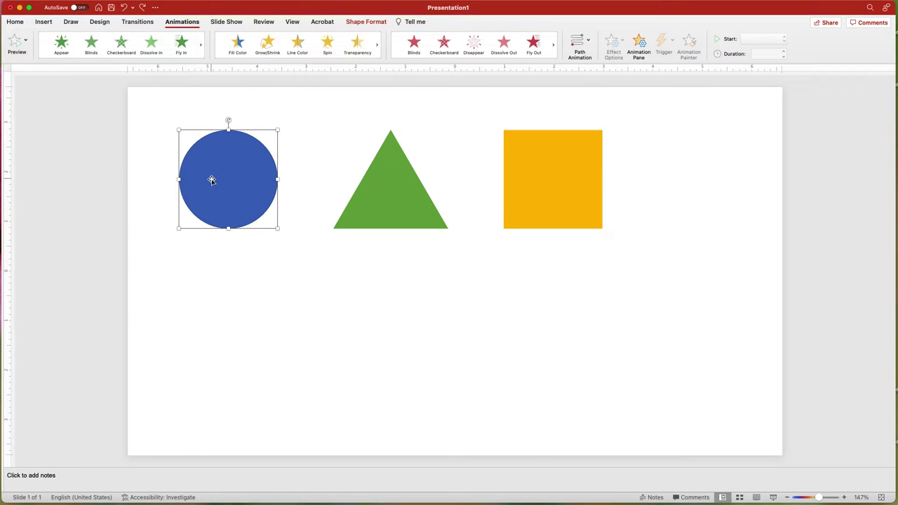
left_click(179, 47)
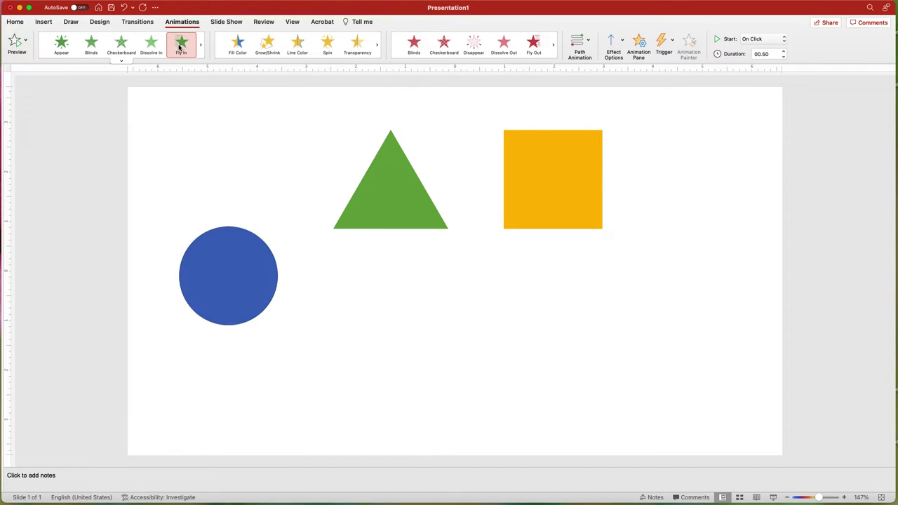
left_click(219, 150)
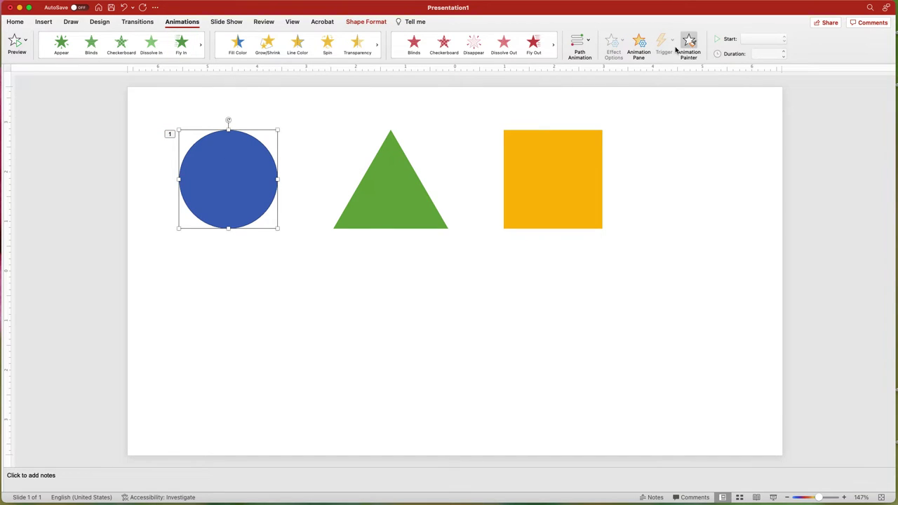
left_click(690, 43)
left_click(389, 190)
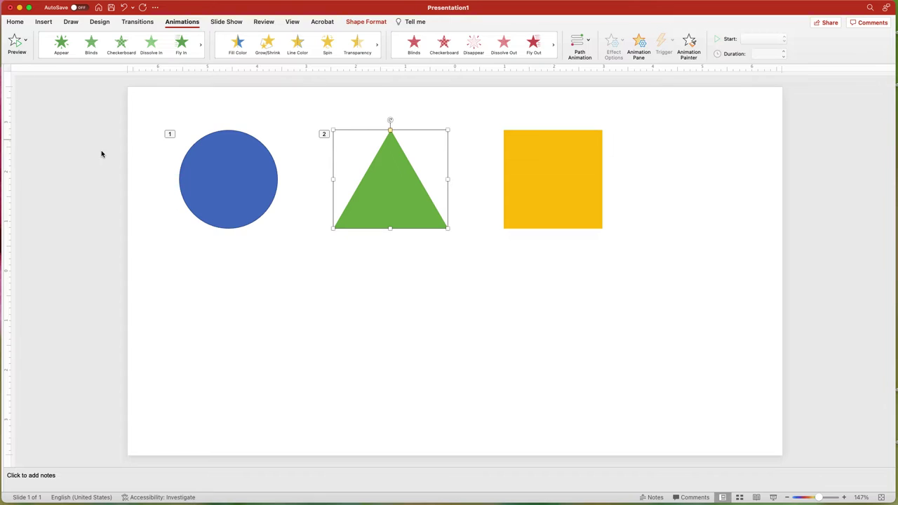
- Copy the circle's animation to both the triangle and the square with the Animation Painter kept active
left_click(226, 170)
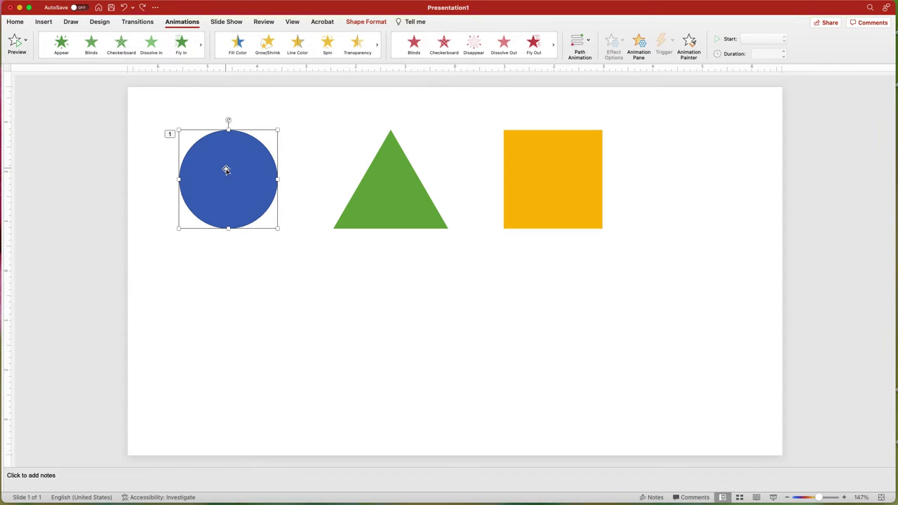
left_click(690, 44)
left_click(392, 199)
left_click(553, 172)
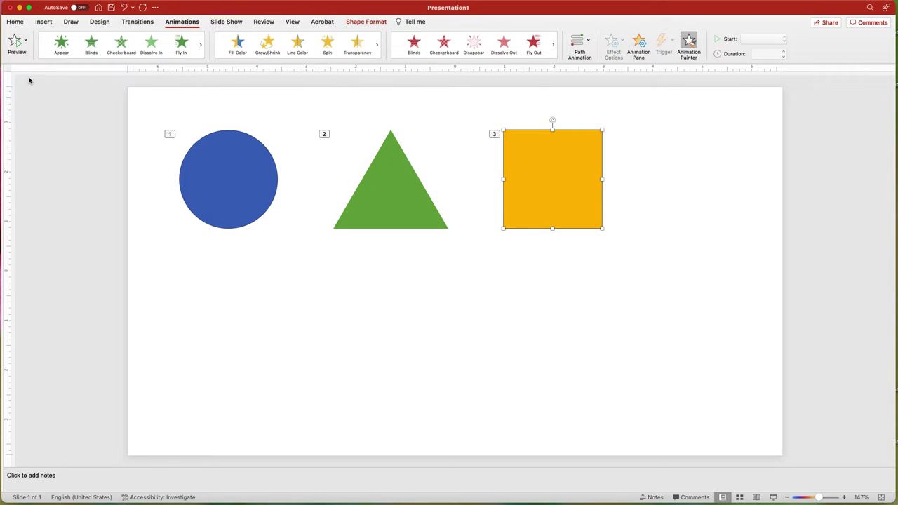
- Set the triangle's animation to start With Previous and preview the slide's animations
left_click(324, 133)
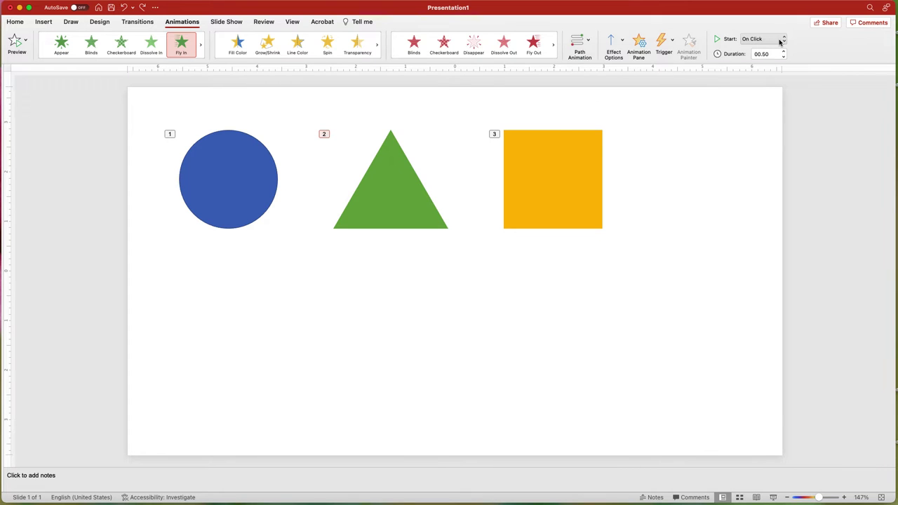
left_click(777, 40)
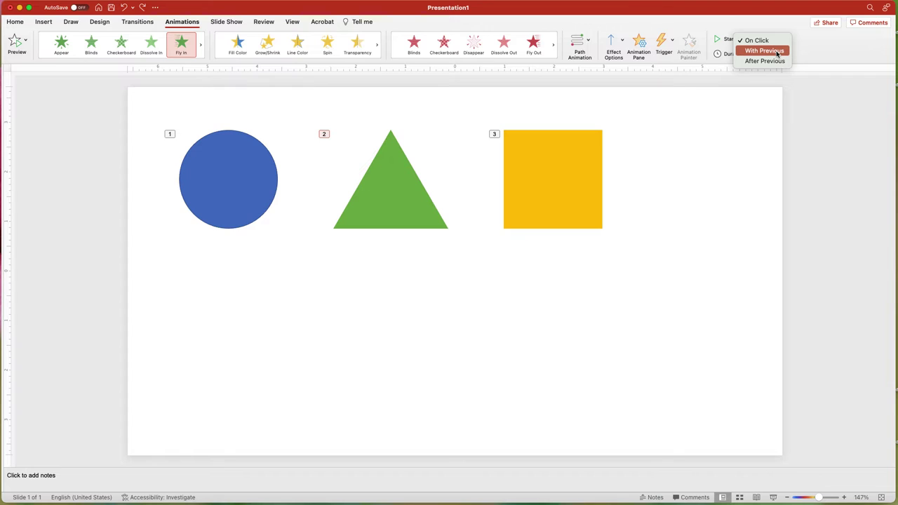
left_click(765, 51)
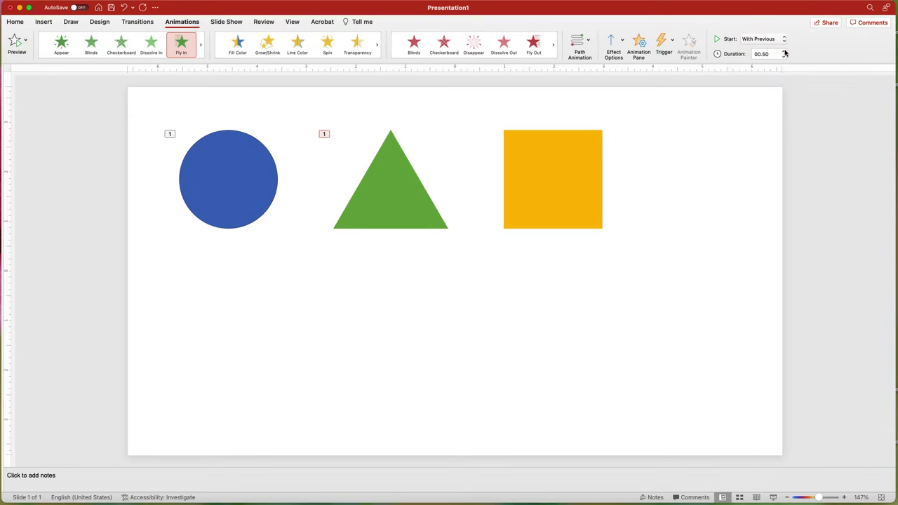
left_click(14, 42)
- Set the triangle's animation to start After Previous and preview the slide's animations
left_click(782, 41)
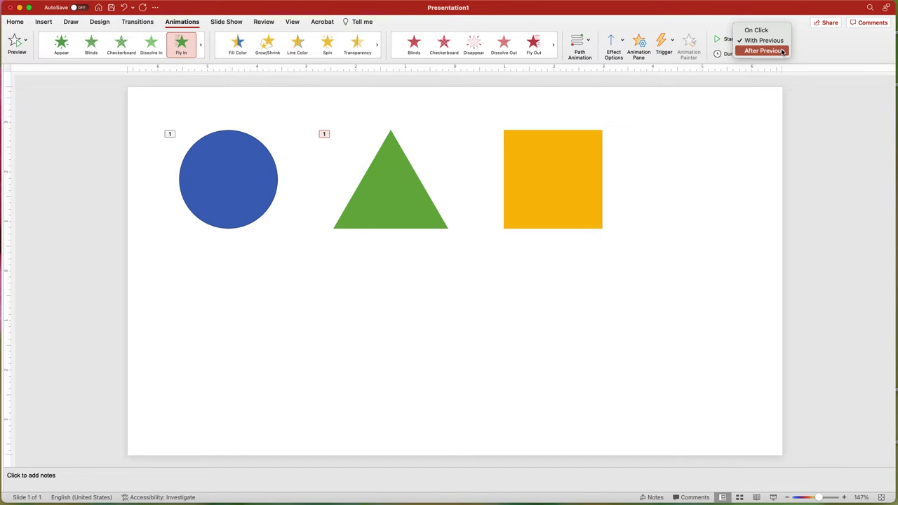
left_click(783, 52)
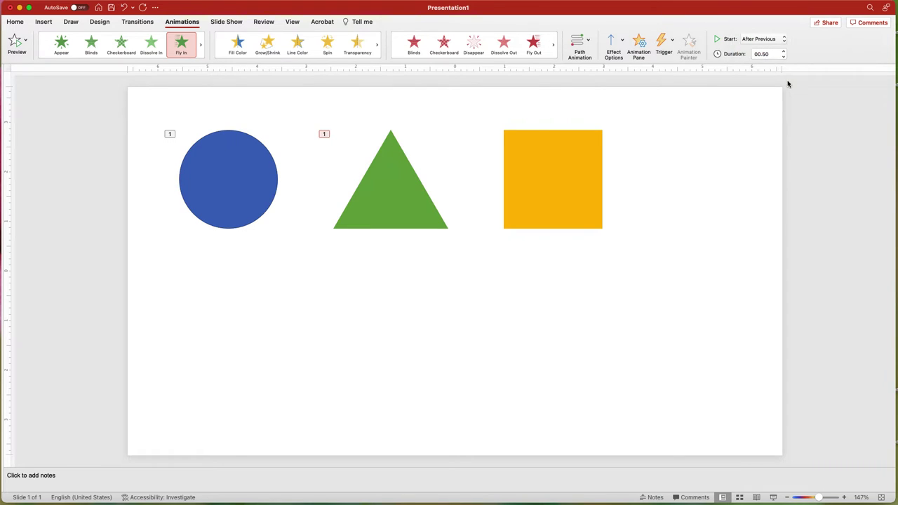
left_click(17, 42)
- Set the duration of the selected animation to 2 seconds and preview the slide's animations
left_click(784, 52)
left_click(784, 51)
type("2")
key("Return")
left_click(17, 43)
key("Escape")
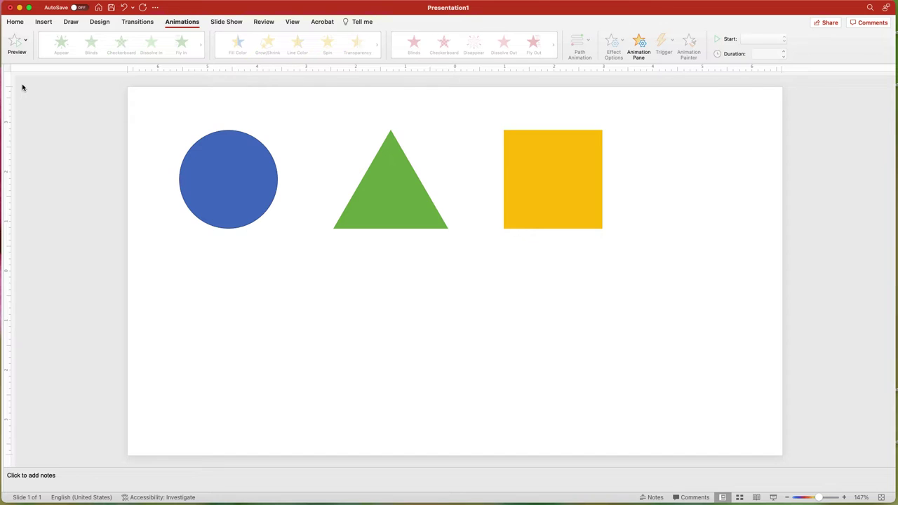
- Play the slide show, trigger the circle's animation and return to editing
left_click(775, 498)
left_click(760, 465)
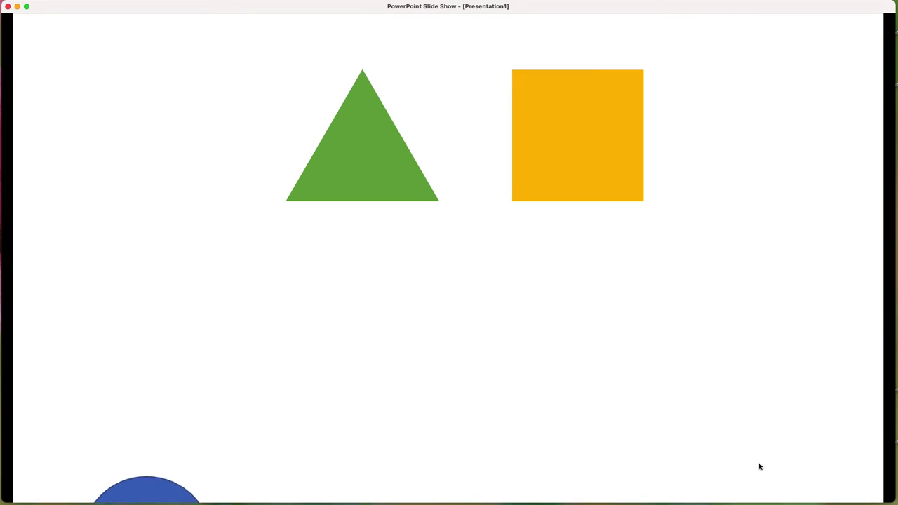
key("Escape")
- Give the circle a Fly In entrance, a Pulse emphasis and a Fly Out exit, and preview the sequence
left_click(221, 170)
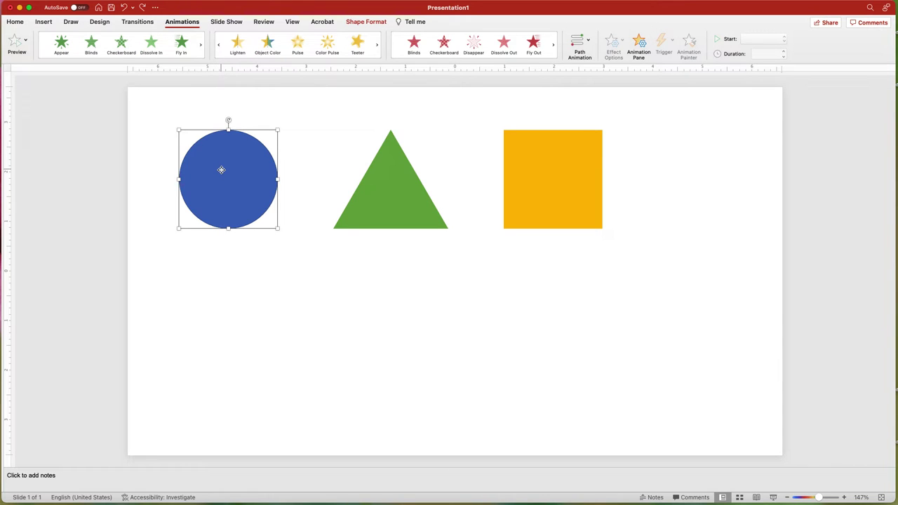
left_click(181, 44)
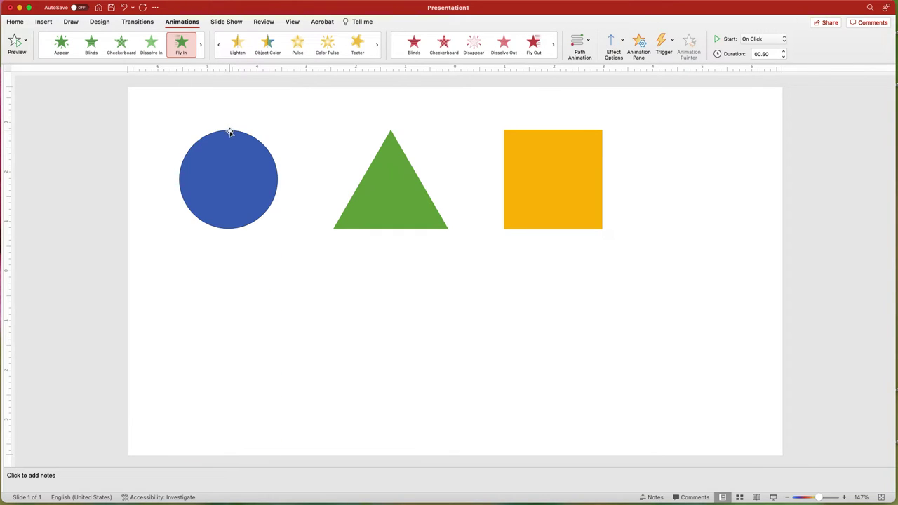
left_click(230, 173)
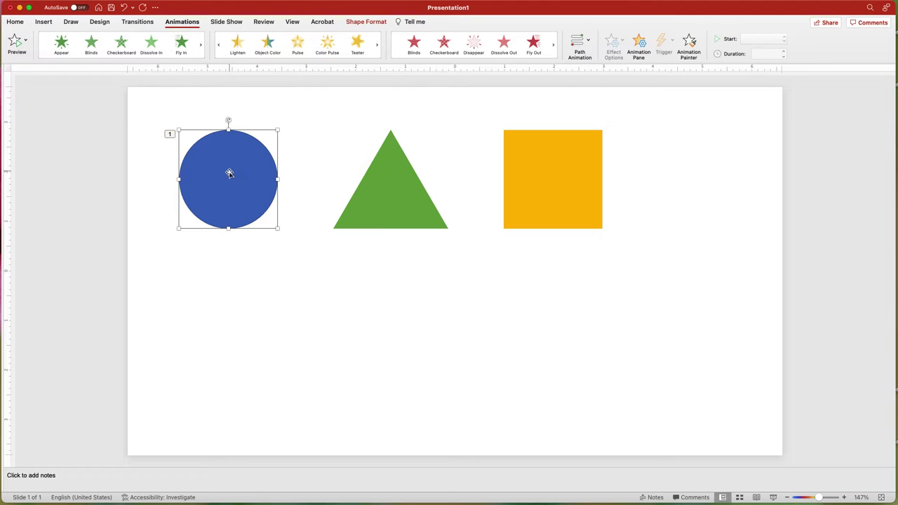
left_click(298, 48)
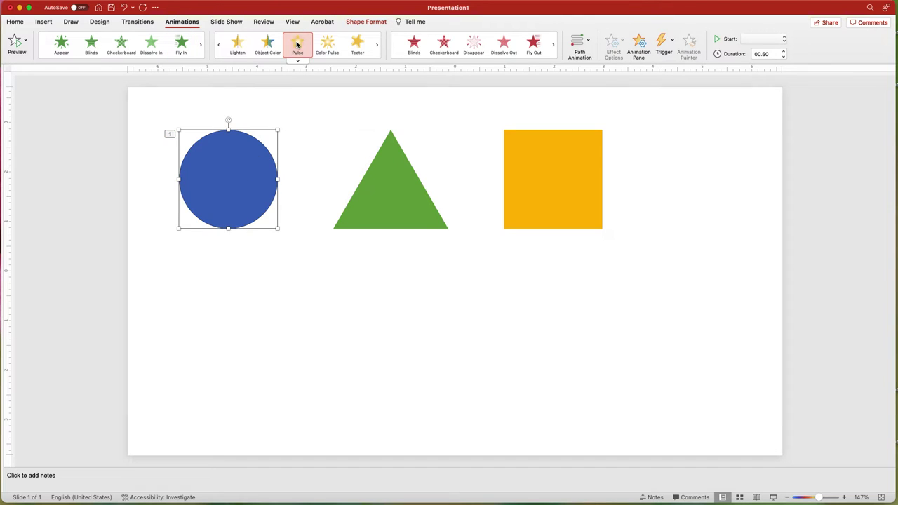
left_click(238, 181)
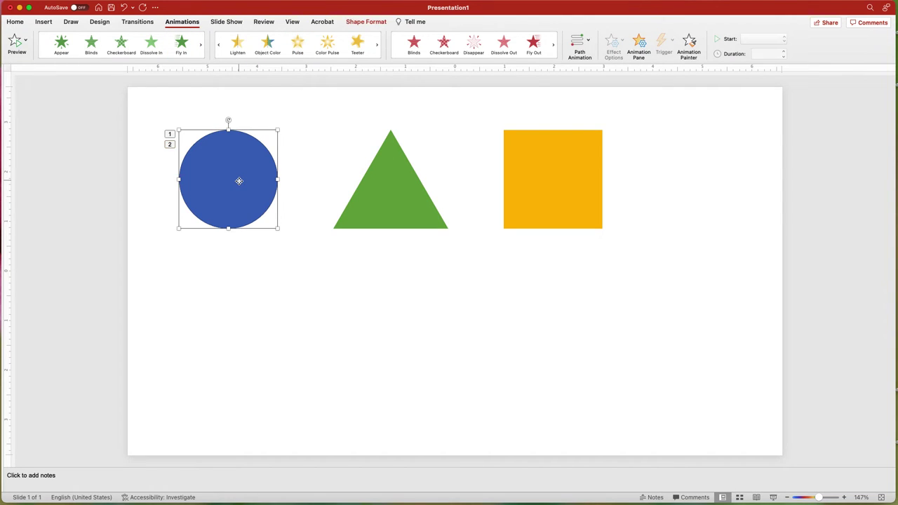
left_click(534, 44)
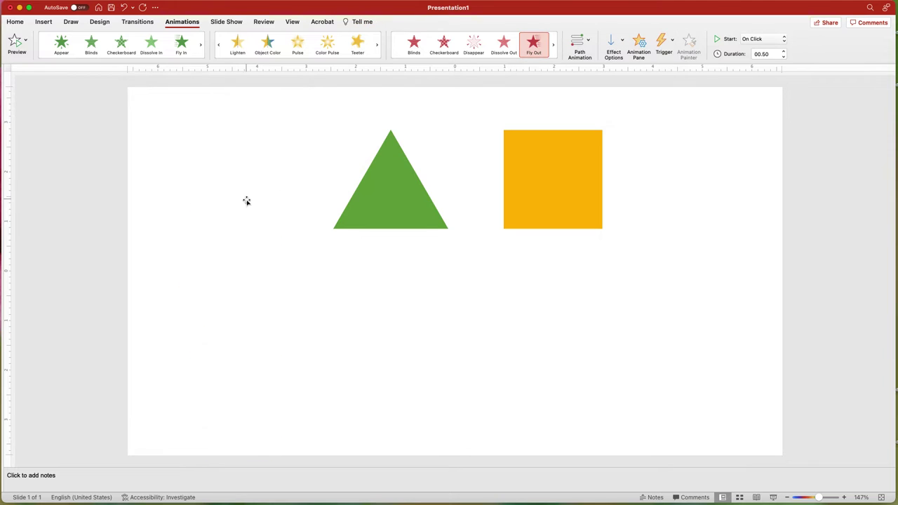
left_click(17, 42)
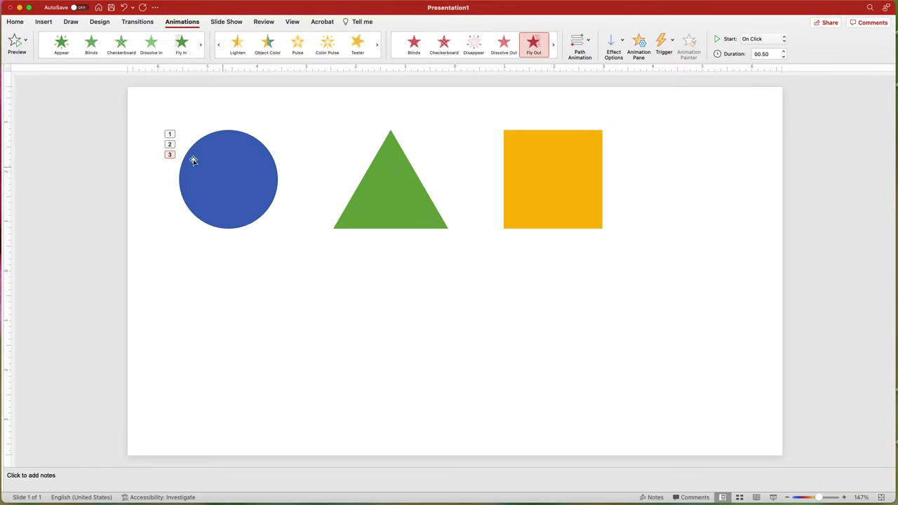
- Copy all of the circle's animations to the triangle with Animation Painter
left_click(224, 170)
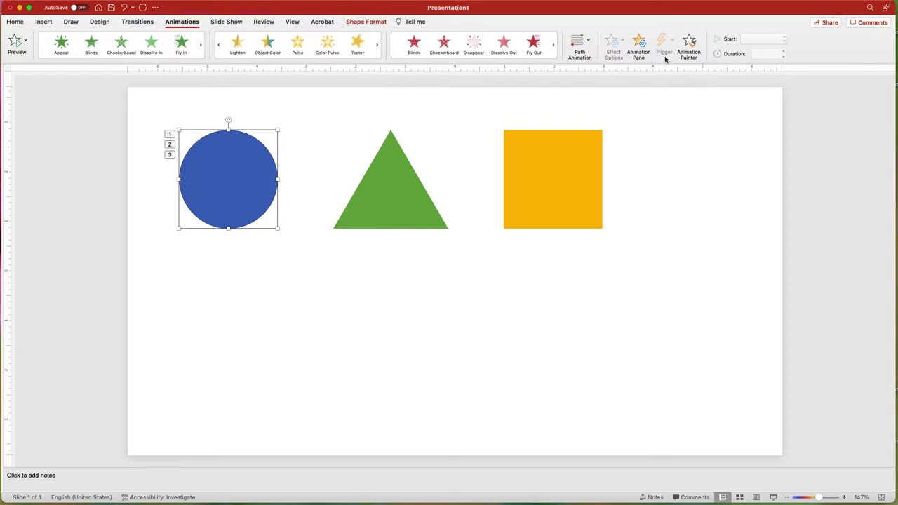
left_click(689, 42)
left_click(390, 186)
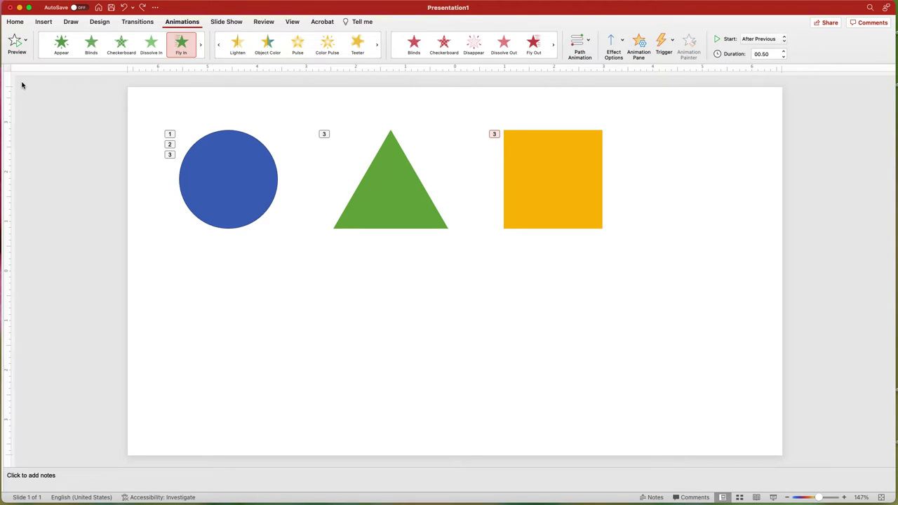
- Show the Animation Pane and reorder its list so that Rectangle 17's animation plays third, directly after the second Oval 4 effect
left_click(639, 44)
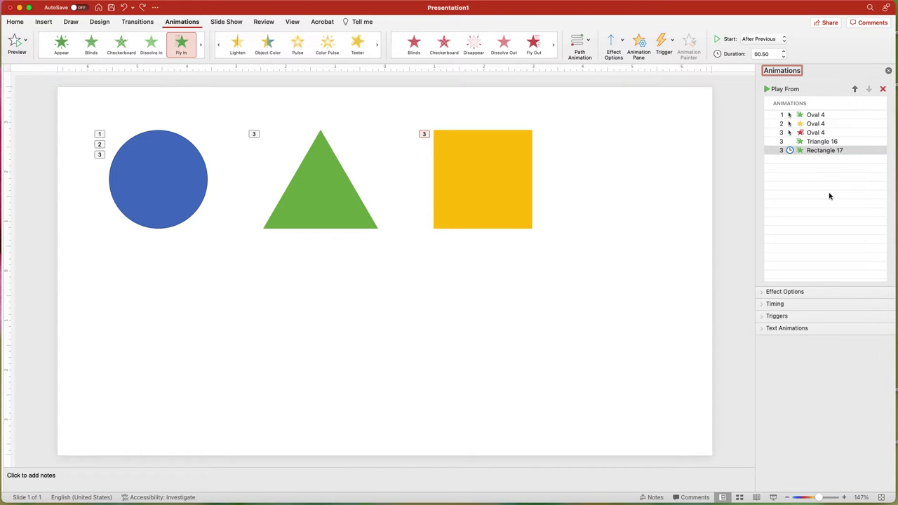
left_click(855, 89)
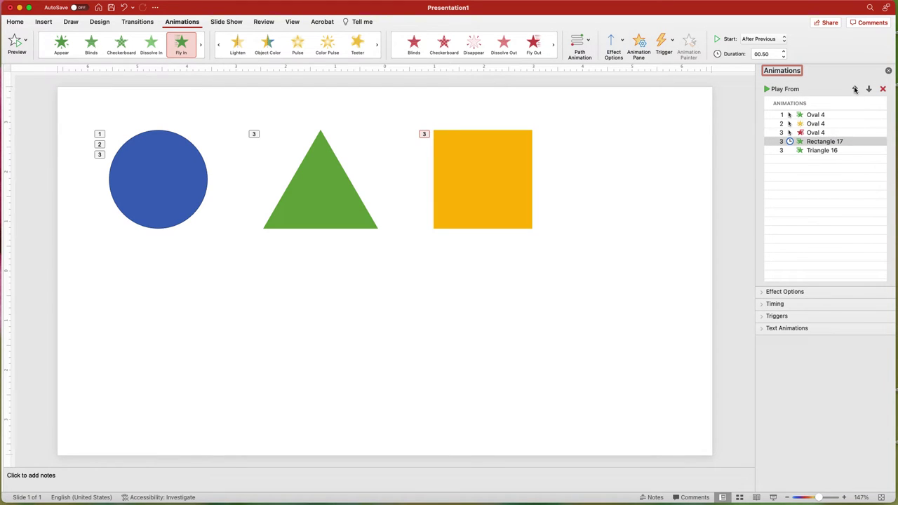
left_click(856, 89)
left_click(869, 90)
left_click(869, 92)
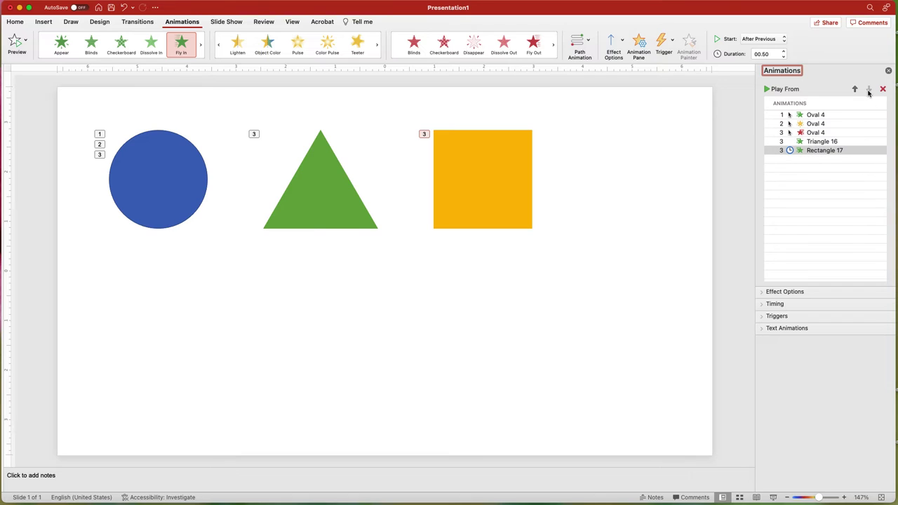
left_click_drag(825, 151, 821, 133)
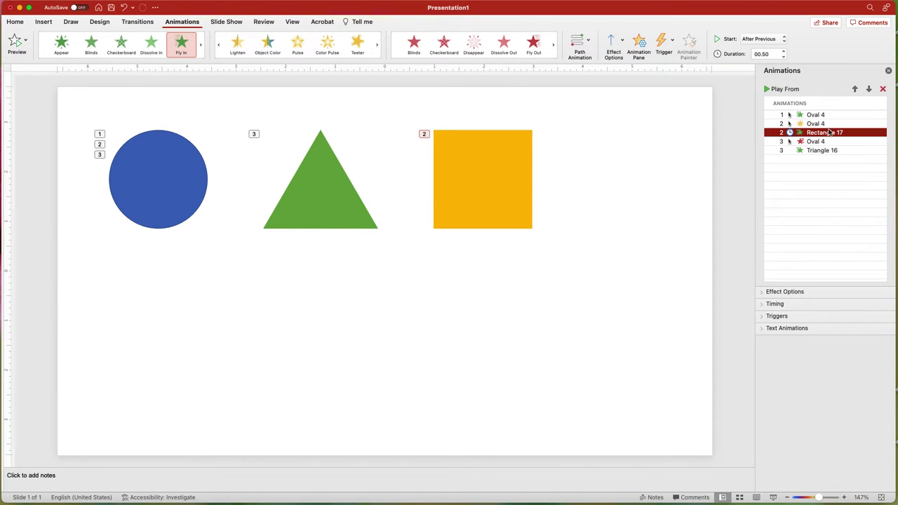
- Move Rectangle 17's animation to the end of the list, and try removing it before undoing the removal
left_click(869, 90)
left_click(869, 90)
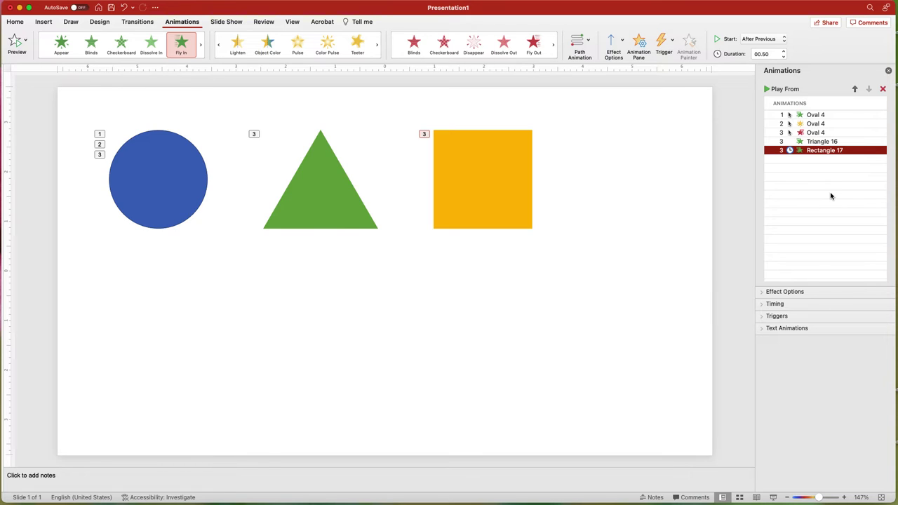
left_click(883, 88)
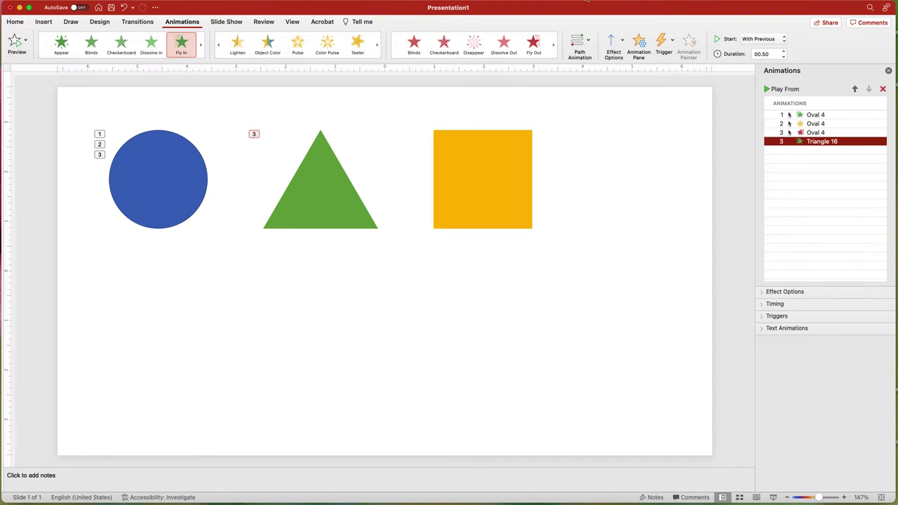
left_click(124, 7)
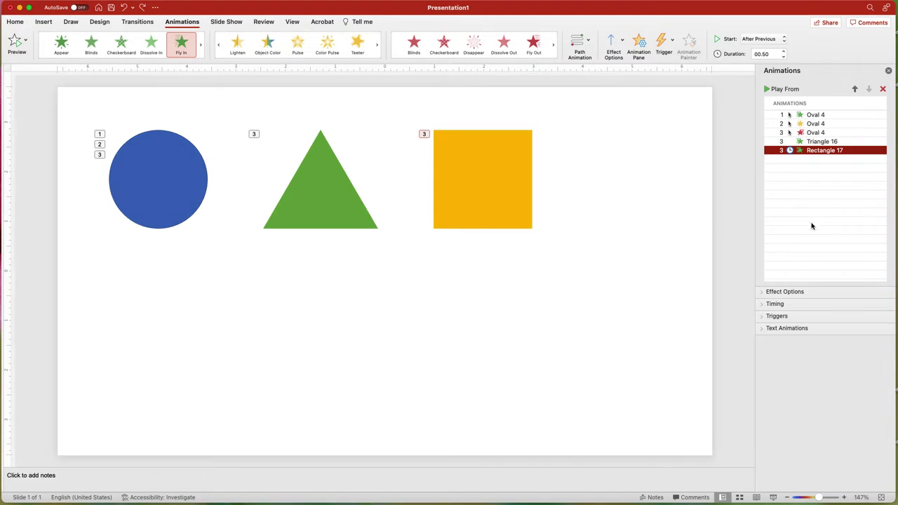
- Set Rectangle 17 to change to the light gray theme color after its animation and play it
left_click(813, 294)
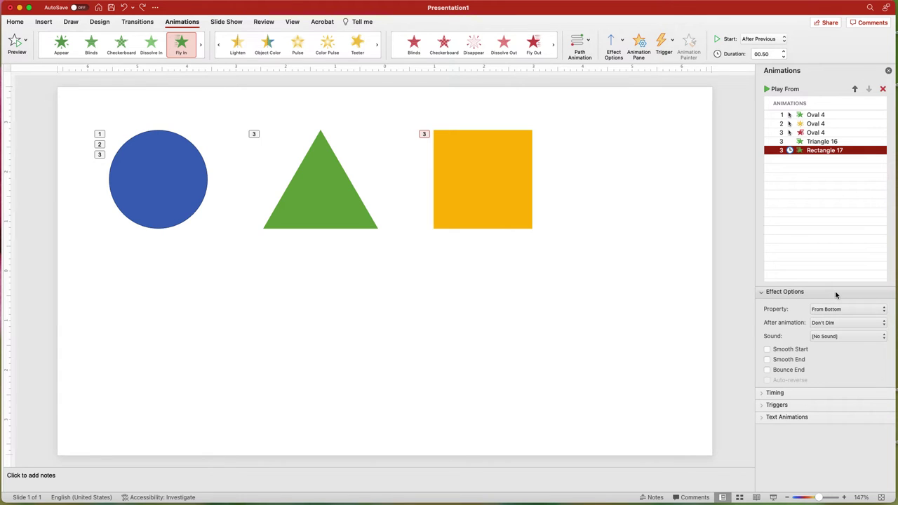
left_click(859, 323)
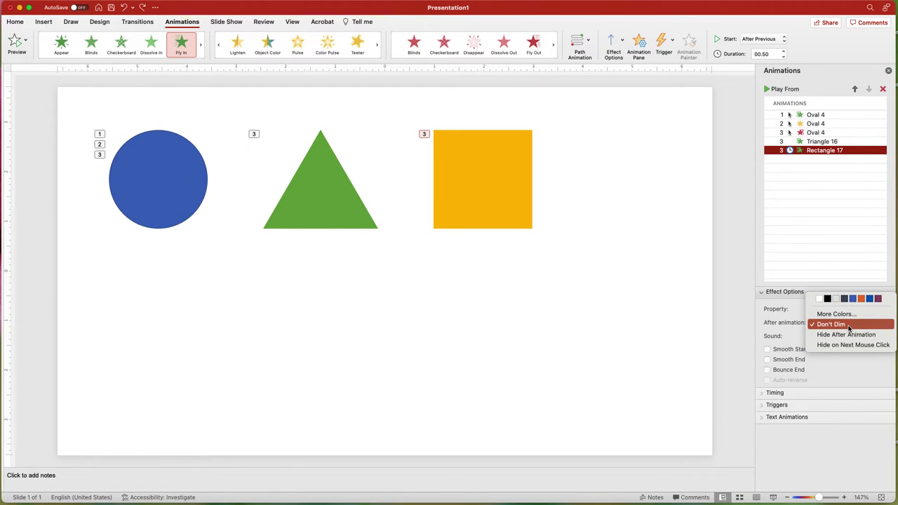
left_click(836, 299)
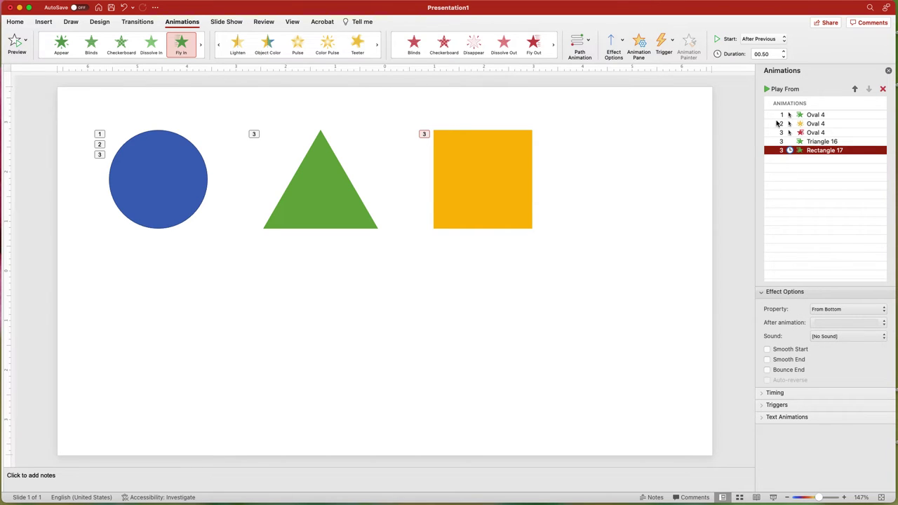
left_click(774, 90)
- Set Rectangle 17's after-animation behavior to Hide After Animation and play the effect
left_click(839, 323)
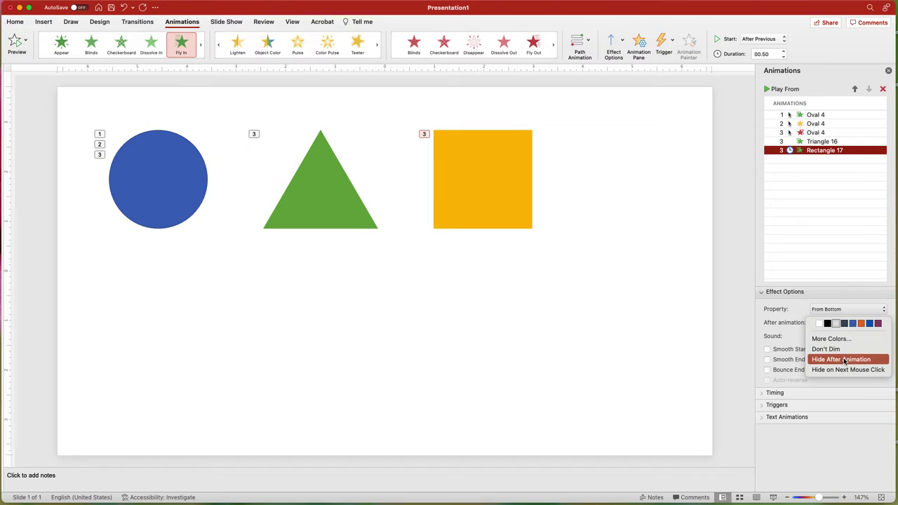
left_click(868, 360)
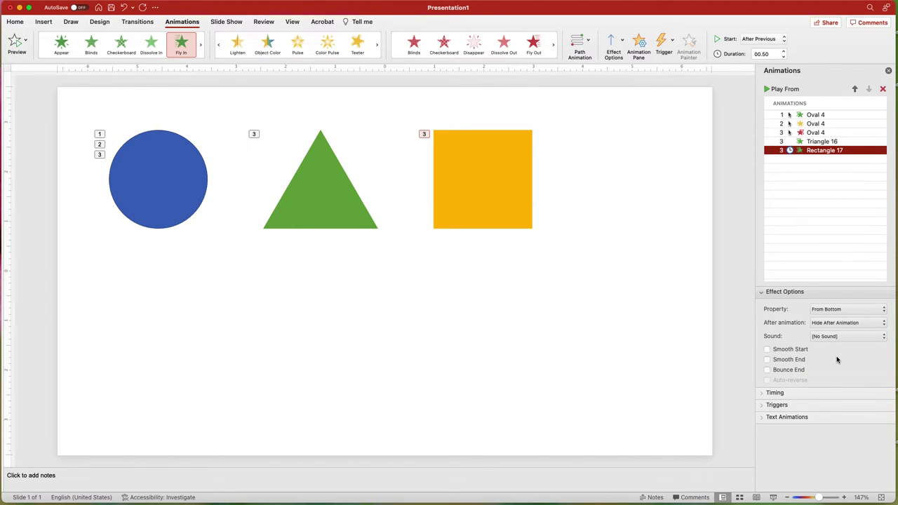
left_click(779, 89)
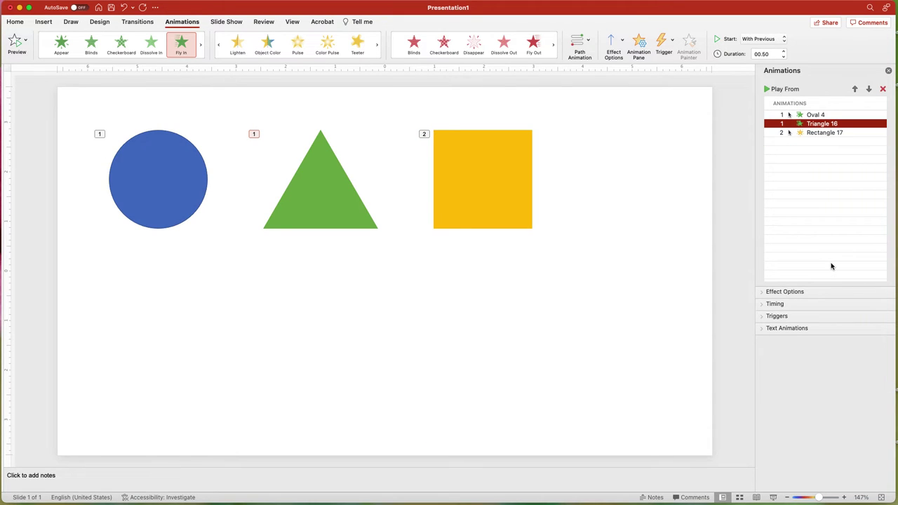
- Set a 1-second delay on Triangle 16's Fly In animation and preview the slide
left_click(808, 306)
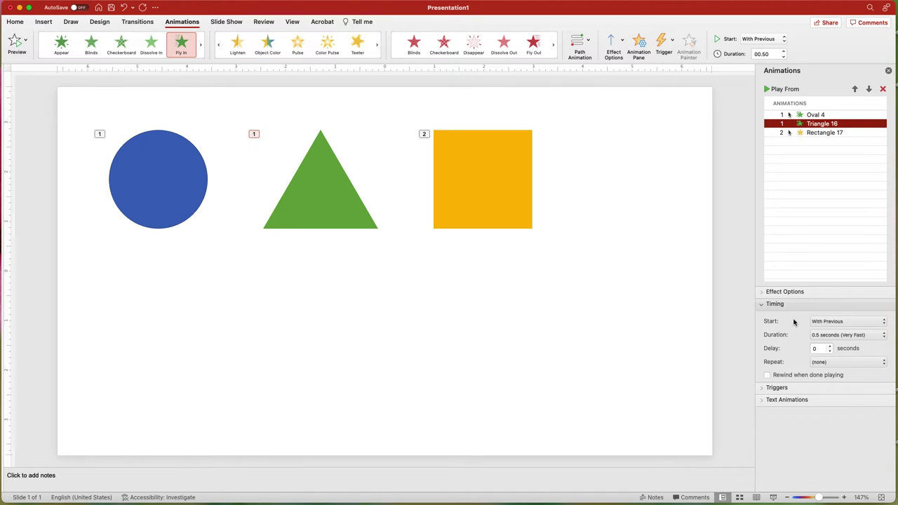
left_click(830, 347)
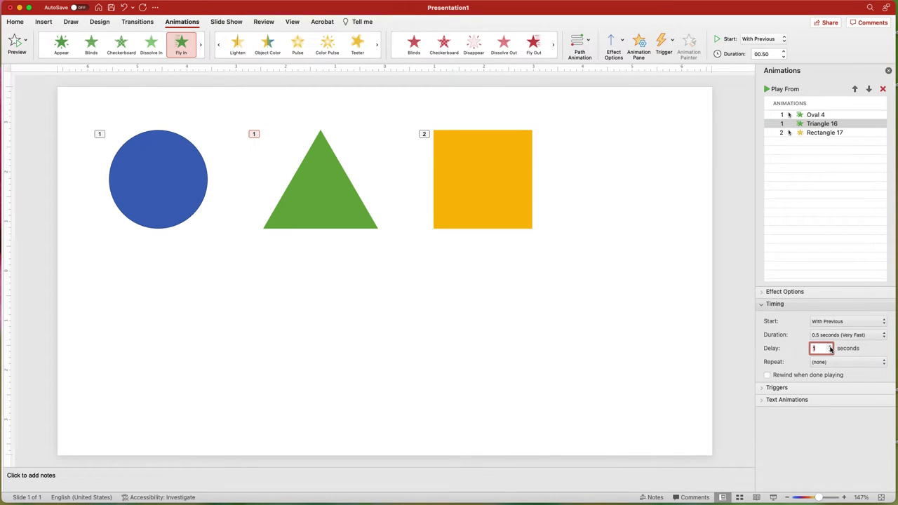
left_click(16, 42)
- Set Rectangle 17's Pulse animation to repeat 3 times and play it
left_click(825, 132)
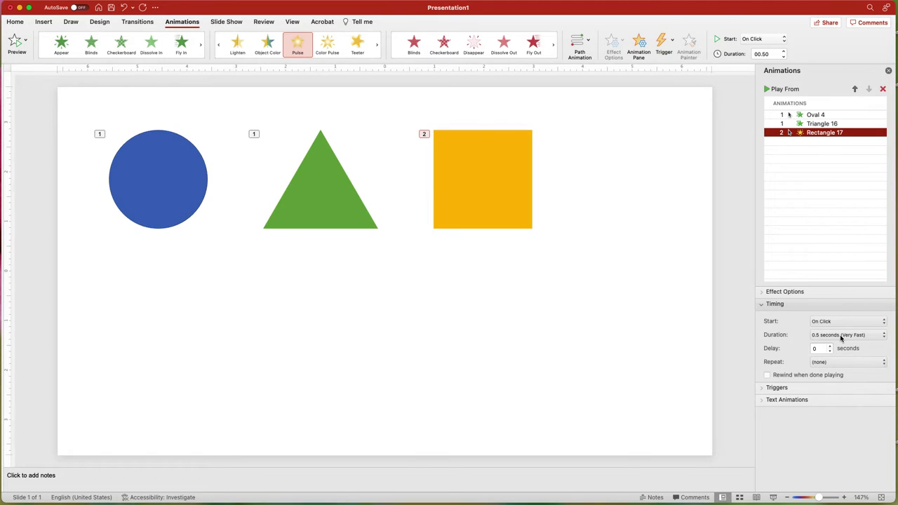
left_click(857, 362)
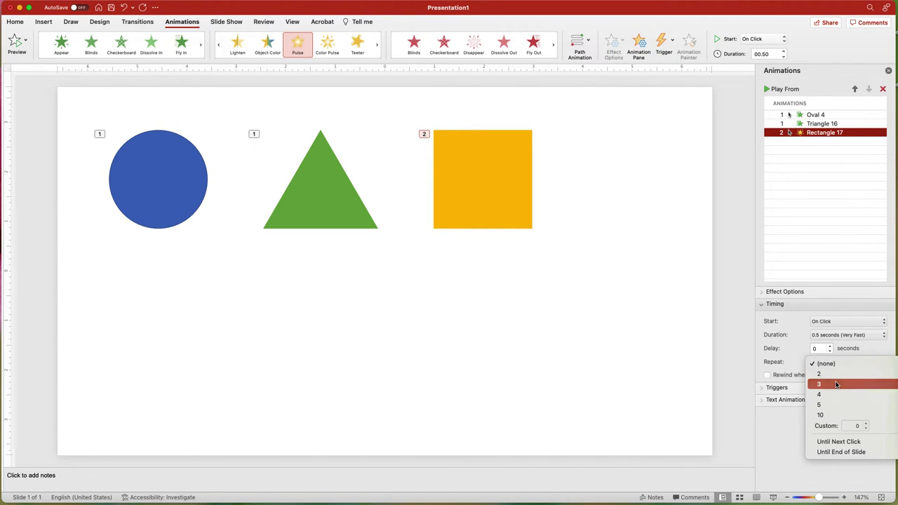
left_click(837, 385)
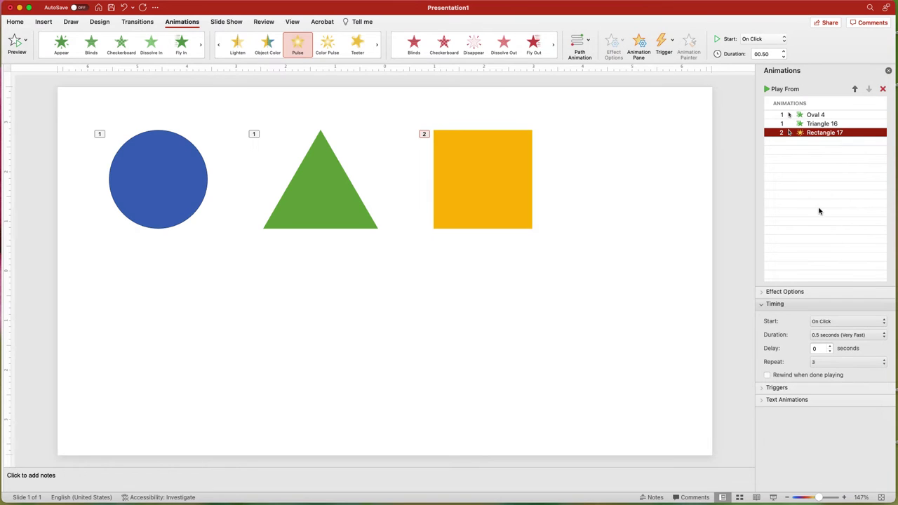
left_click(784, 89)
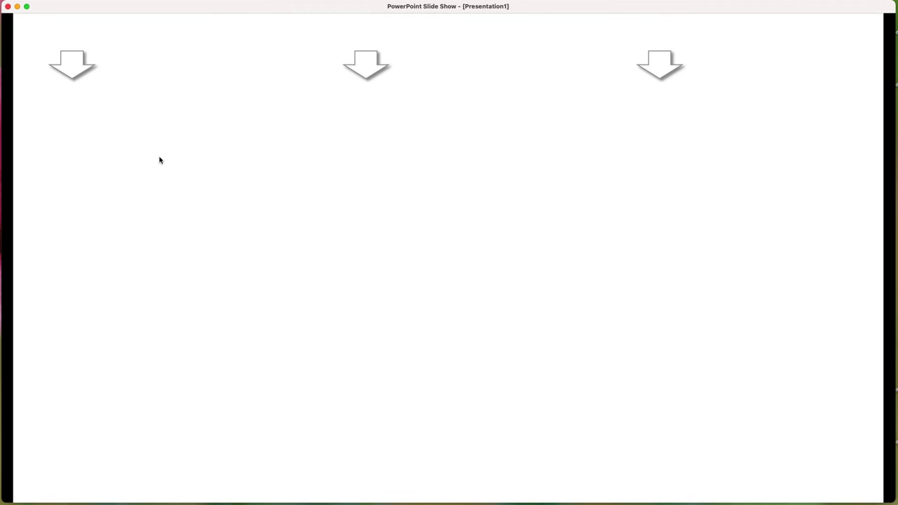
- Reveal the three pictures in the slide show with their arrows, in the order first, third, second, and return to editing
left_click(75, 68)
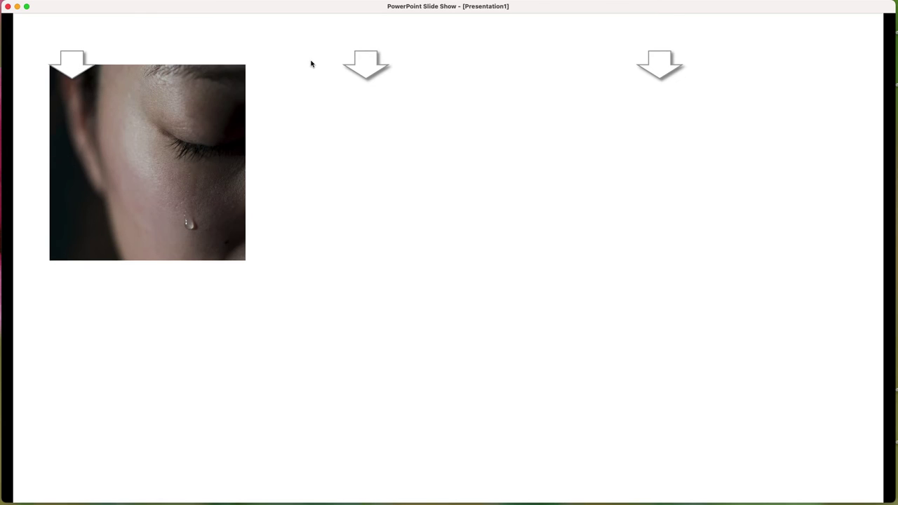
left_click(655, 68)
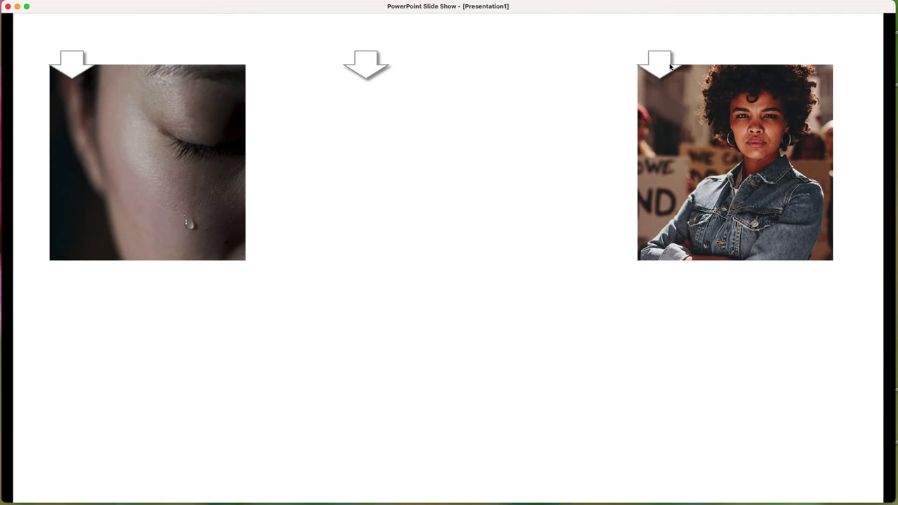
left_click(374, 65)
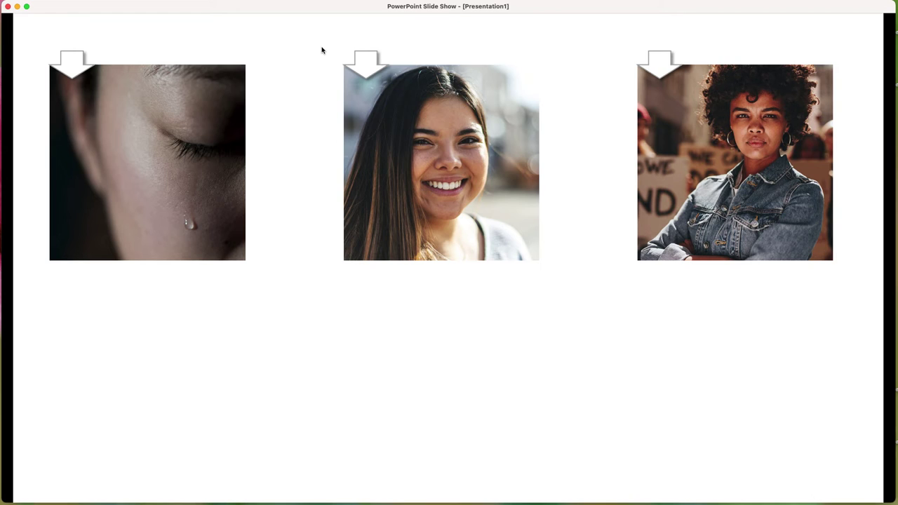
key("Escape")
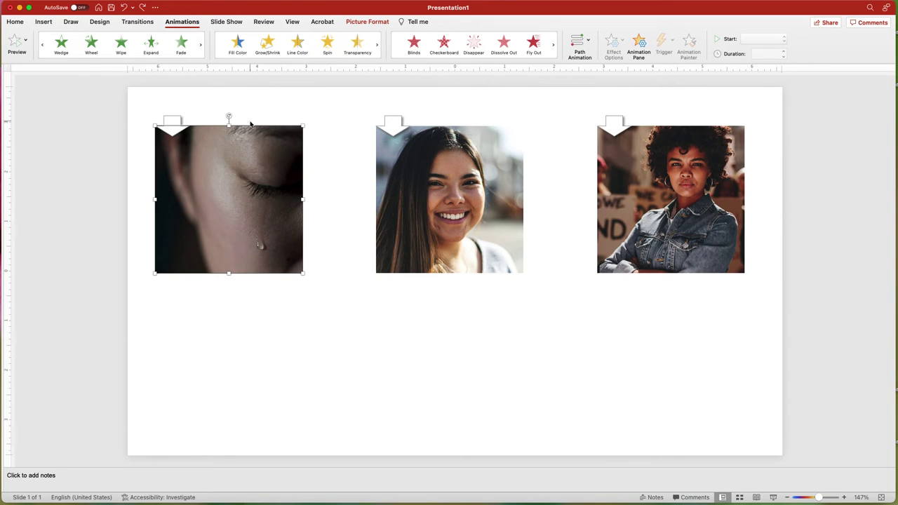
- Give the picture of the crying face a Wipe entrance that reveals it from the top
left_click(62, 98)
left_click(191, 170)
left_click(118, 43)
left_click(617, 42)
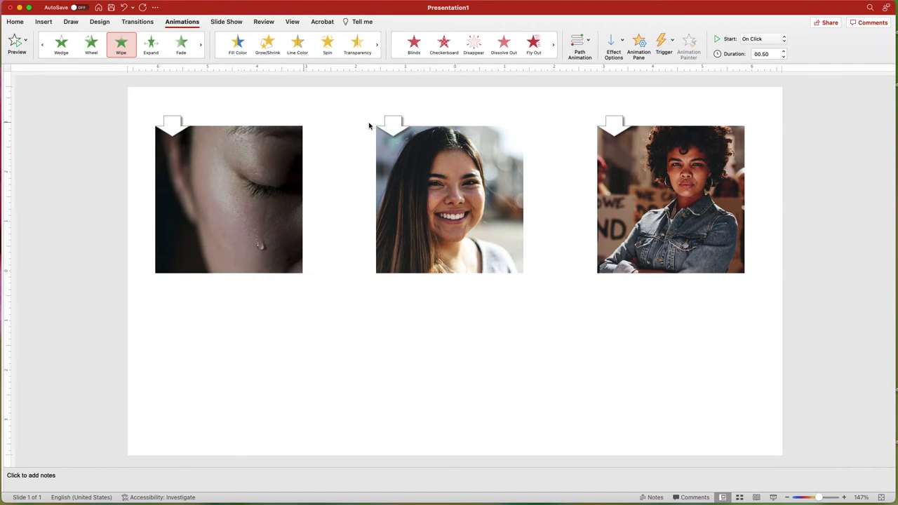
- Set the crying-face picture's Wipe to be triggered on click of Down Arrow 18
left_click(661, 42)
mouse_move(721, 56)
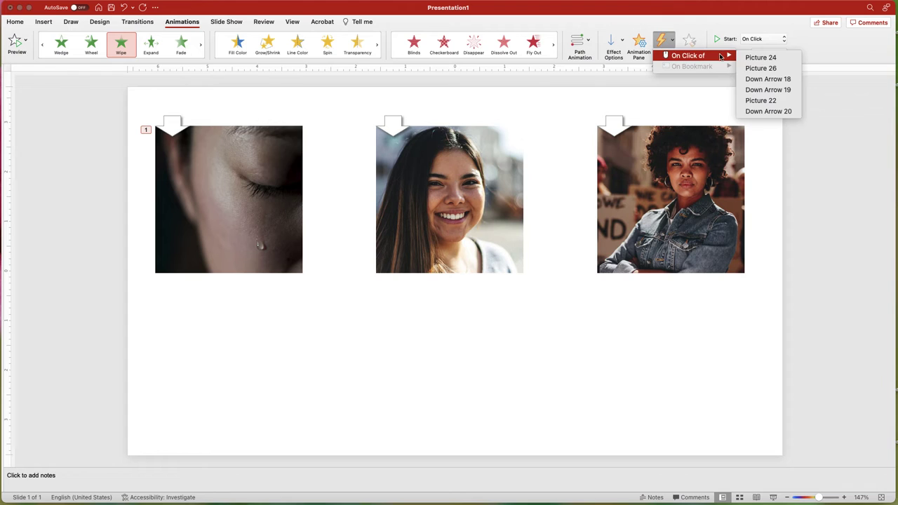
left_click(755, 80)
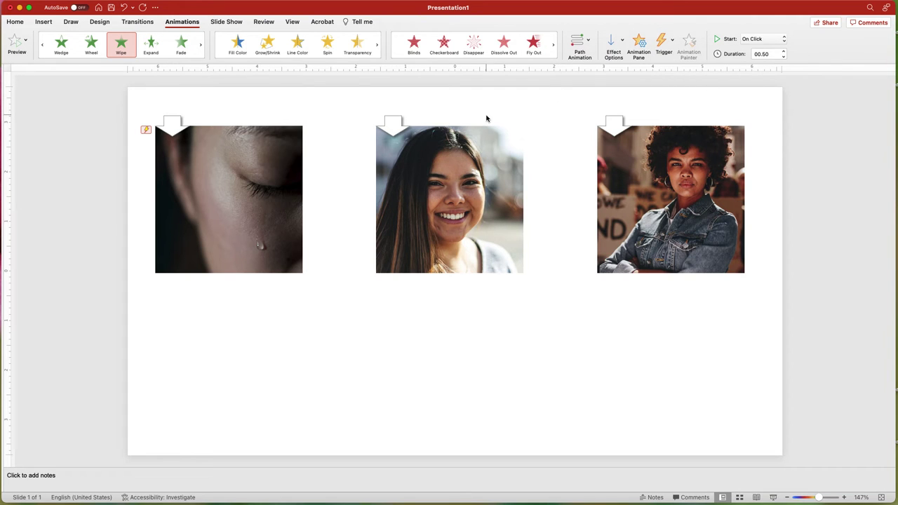
- Copy the crying-face picture's animation to the other two pictures with Animation Painter
left_click(462, 154)
left_click(283, 157)
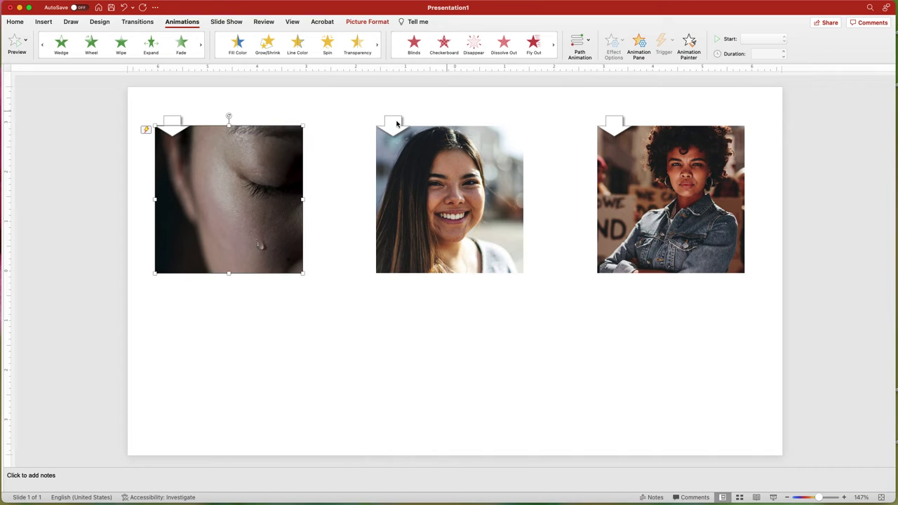
left_click(690, 44)
left_click(501, 180)
left_click(660, 171)
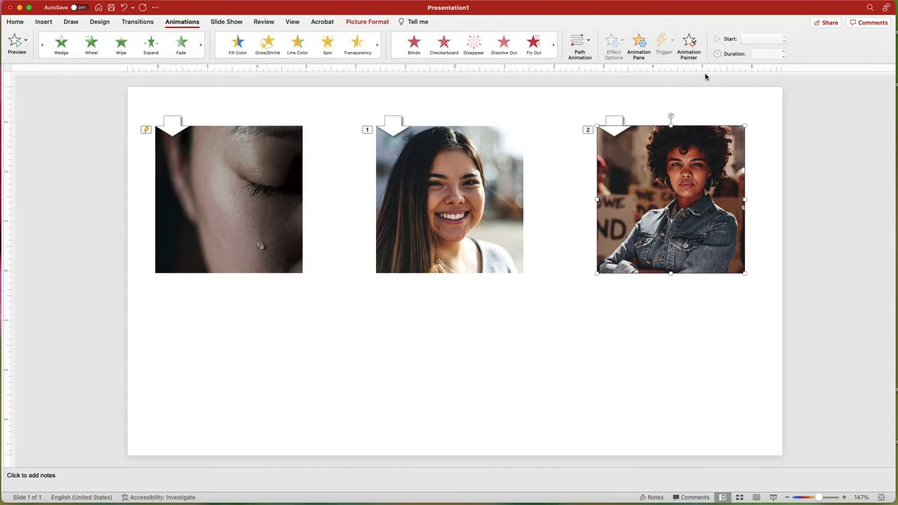
- Set the middle picture's Wipe animation to be triggered on click of Down Arrow 19
left_click(471, 137)
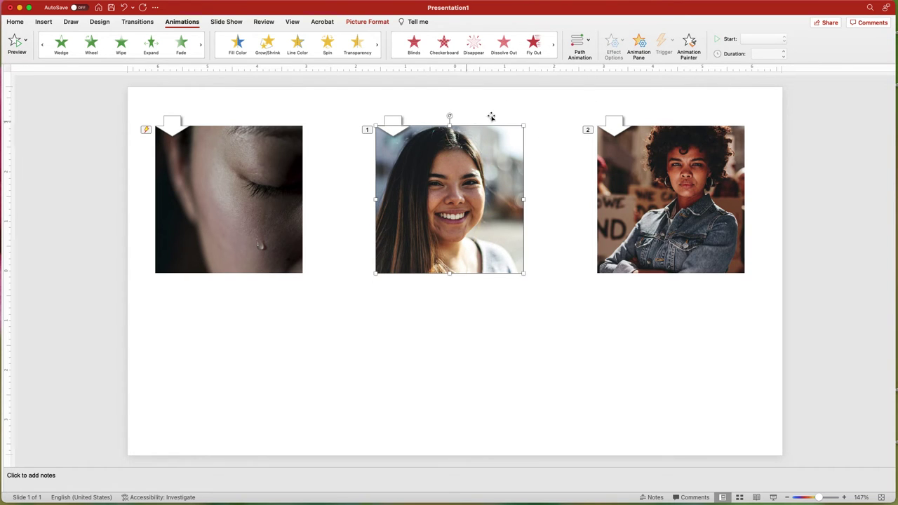
left_click(365, 131)
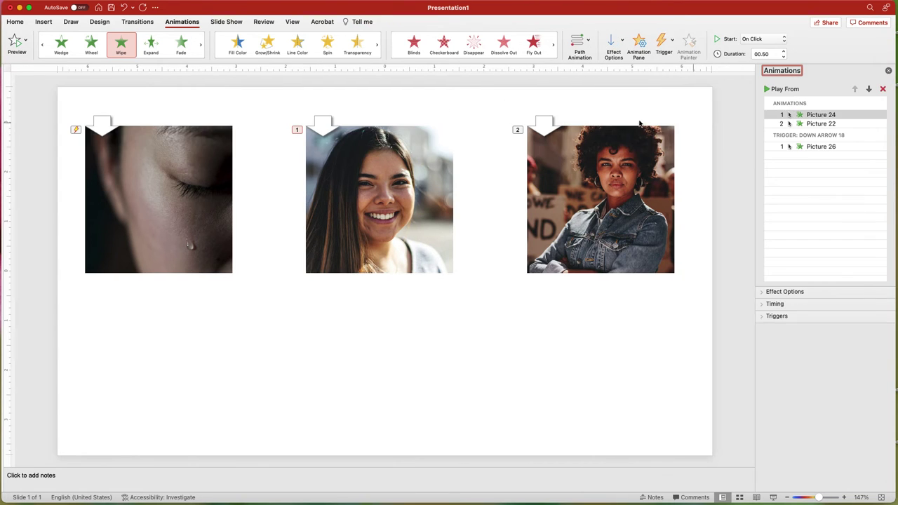
left_click(664, 45)
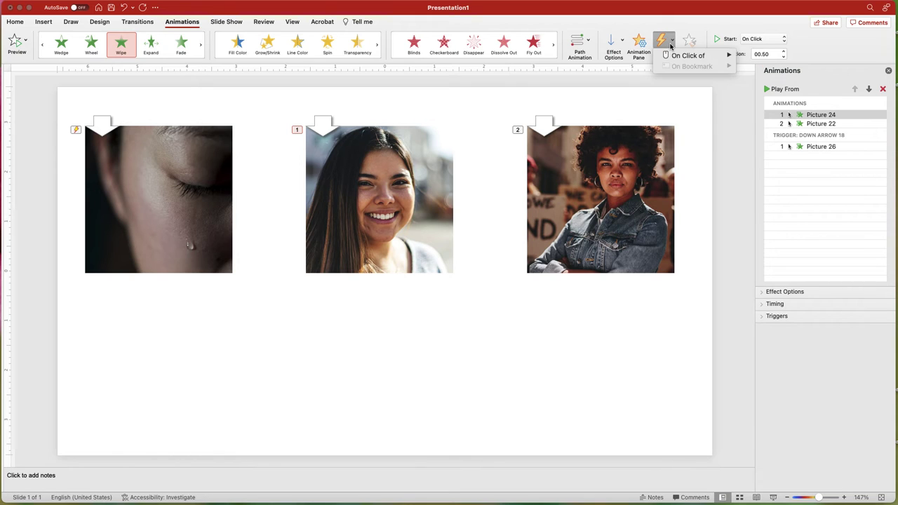
mouse_move(706, 57)
left_click(765, 90)
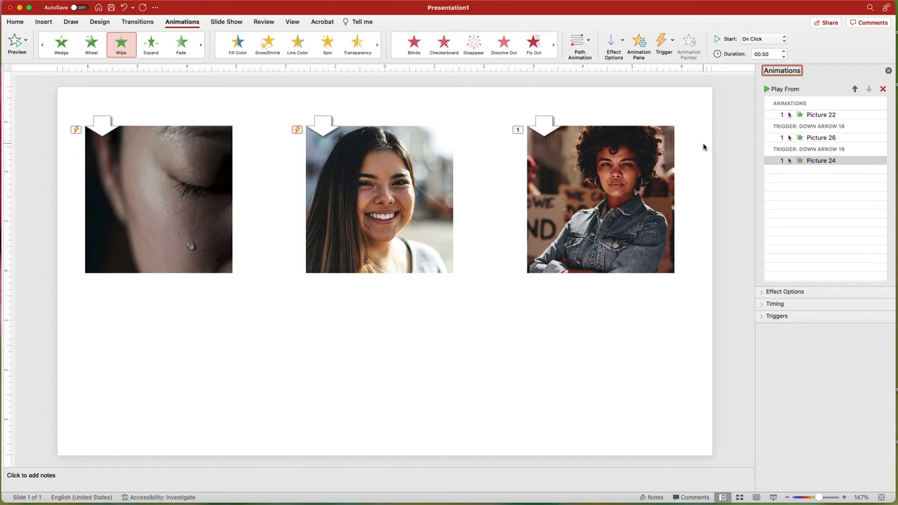
- Set the animation of Picture 22 to be triggered on click of Down Arrow 20
left_click(820, 116)
left_click(663, 44)
mouse_move(698, 56)
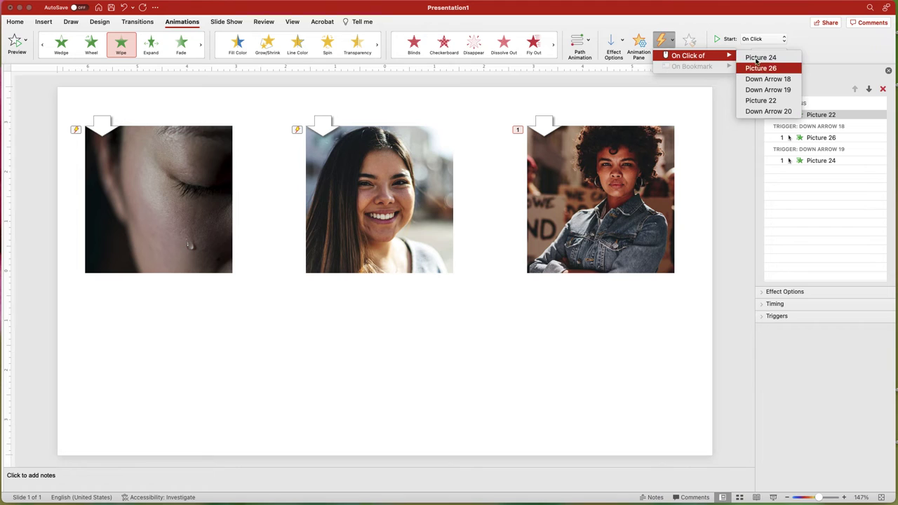
left_click(768, 111)
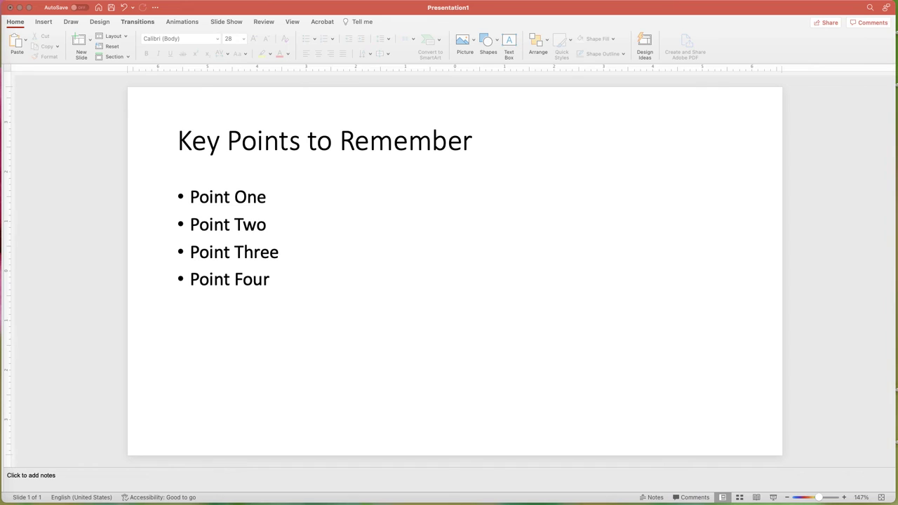
- Apply a Fly In entrance to the bullet text box on the Key Points to Remember slide
left_click(257, 186)
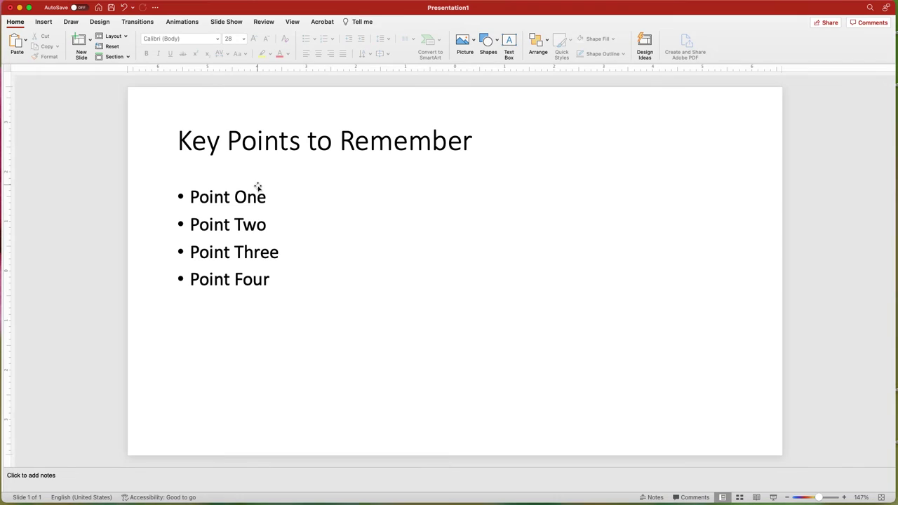
left_click(179, 21)
left_click(186, 46)
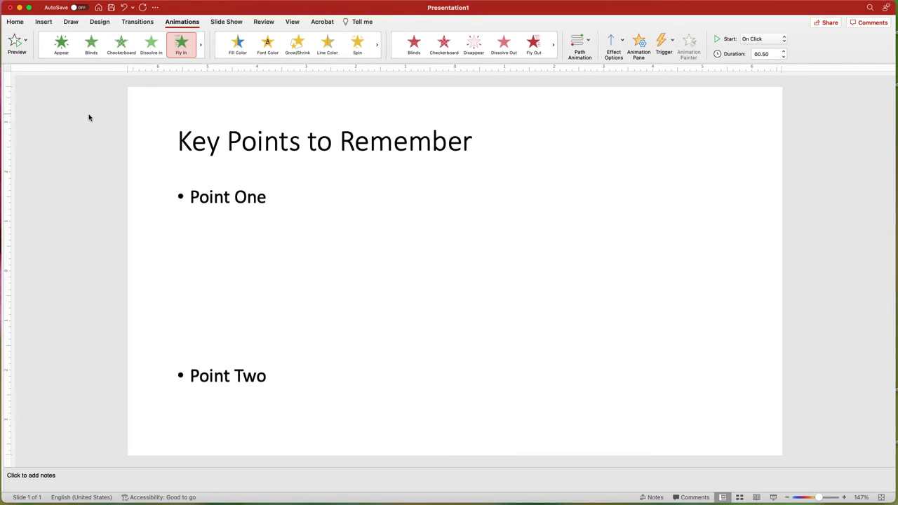
- Apply a Fly In entrance to the selected text of all four bullet points, Point One to Point Four
left_click_drag(190, 197, 266, 283)
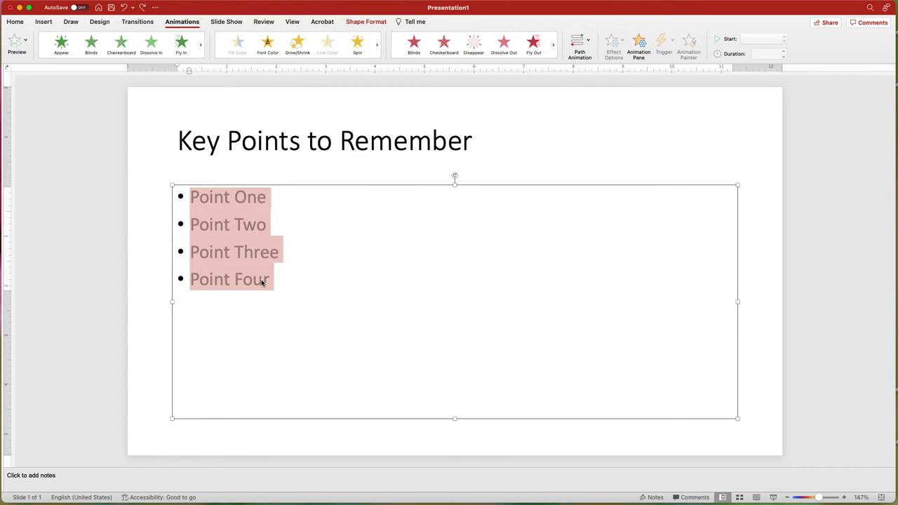
left_click(180, 46)
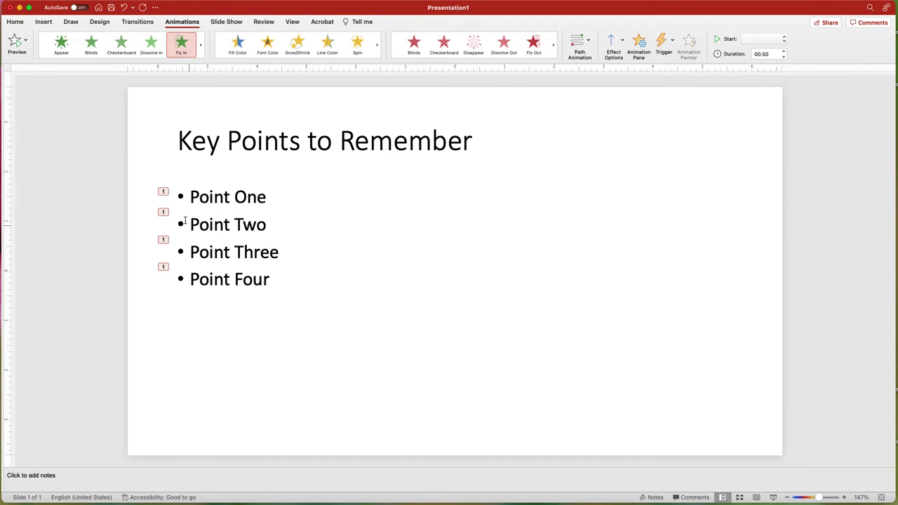
- Set the Fly In animations of Point Two, Point Three and Point Four to start On Click
left_click_drag(184, 219, 285, 277)
left_click(650, 53)
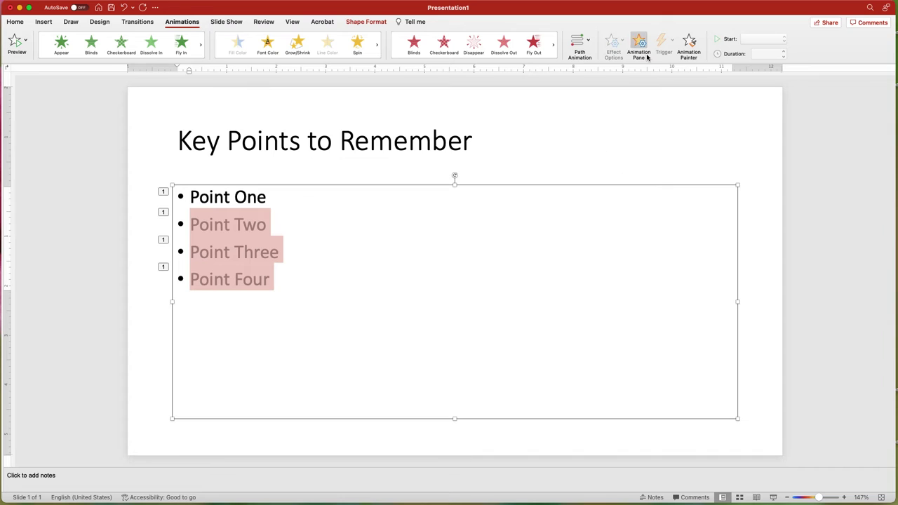
left_click(807, 124)
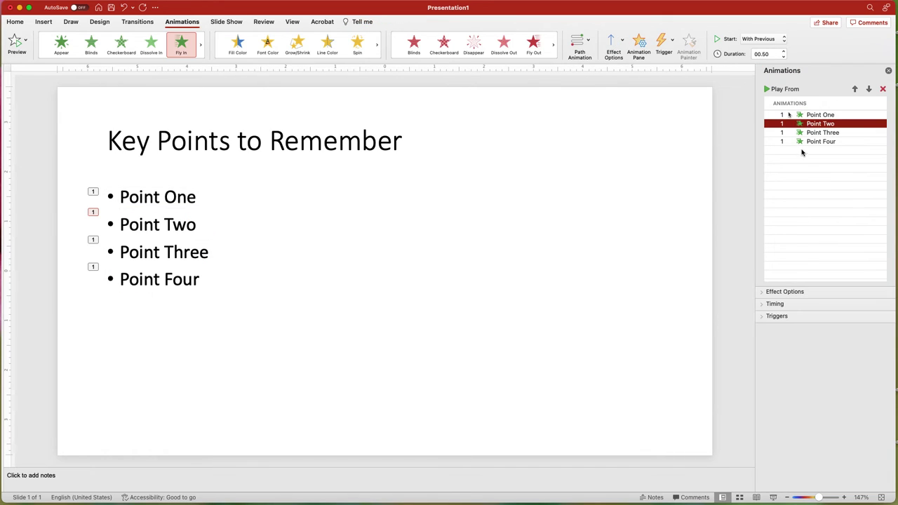
left_click(802, 143, "shift")
left_click(760, 39)
left_click(758, 39)
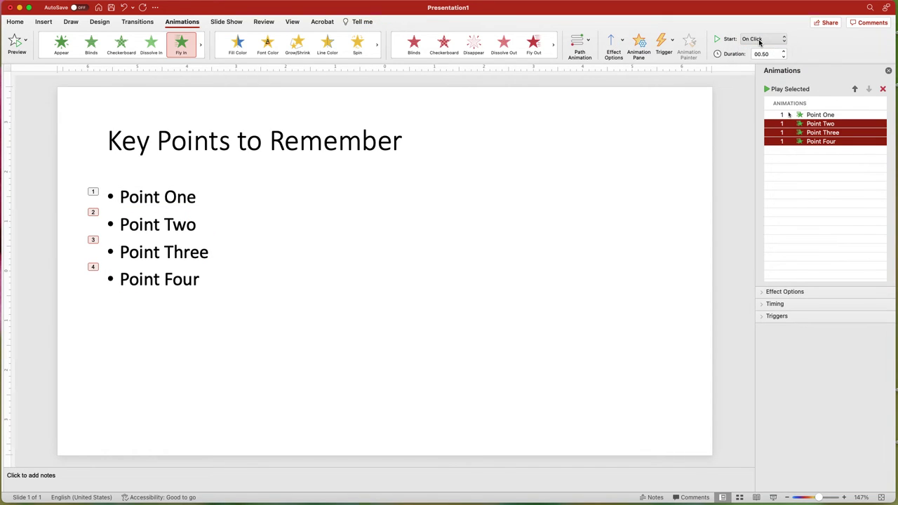
- Apply a separate Fly In entrance to each bullet one at a time, from Point One through Point Four
left_click(28, 163)
triple_click(229, 199)
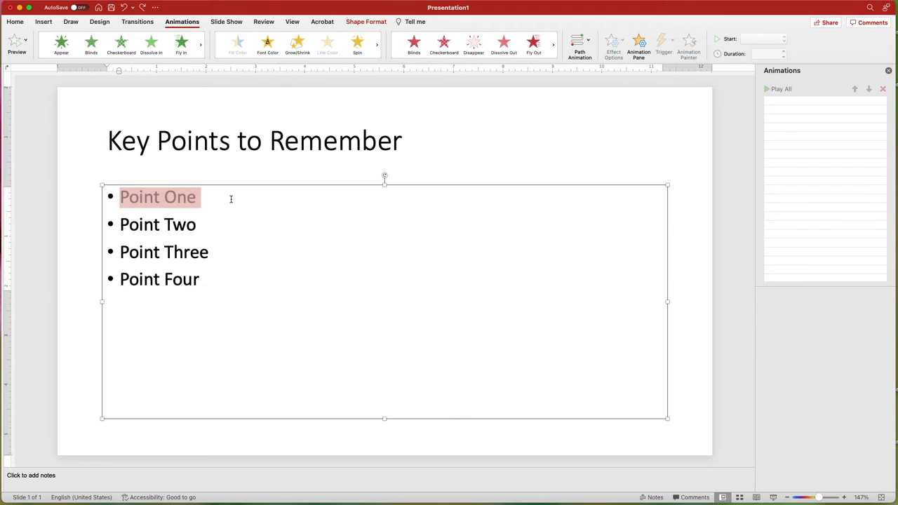
key("ctrl+shift+Down")
key("ctrl+shift+Down")
key("ctrl+shift+Down")
key("super+z")
triple_click(158, 225)
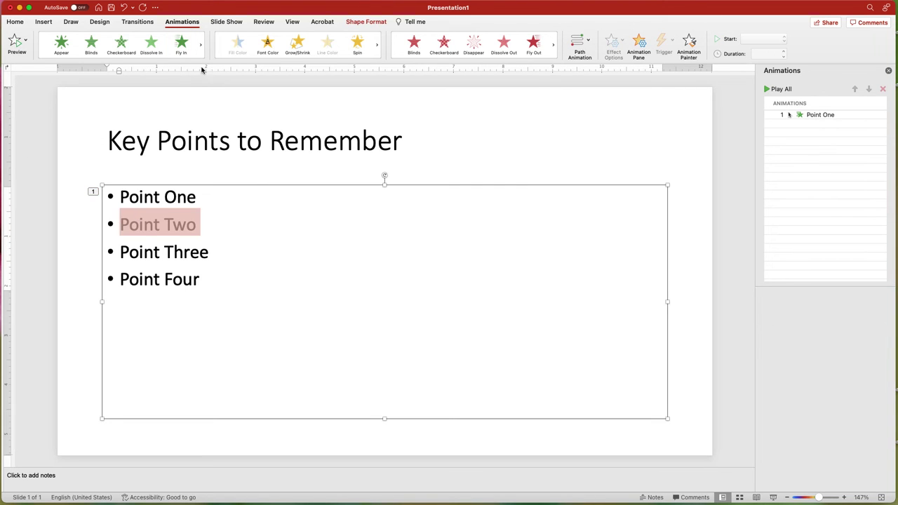
left_click(181, 44)
triple_click(126, 250)
left_click(181, 44)
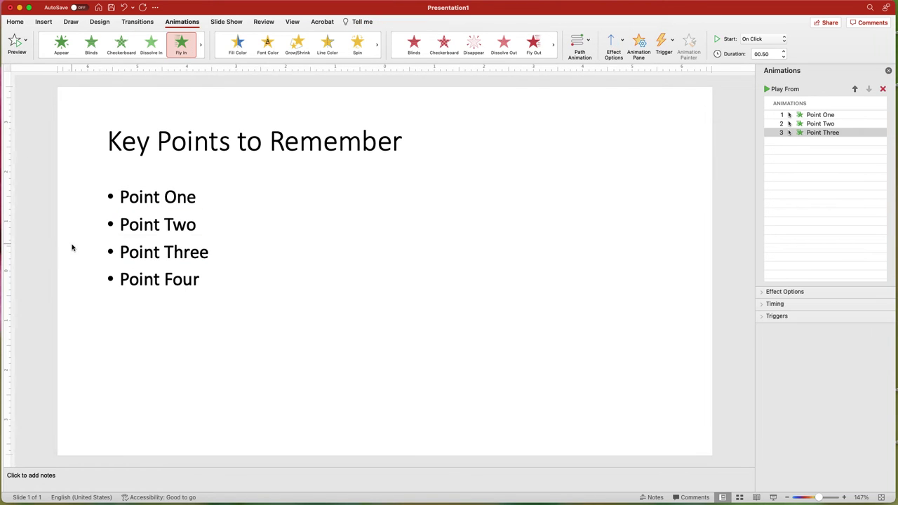
left_click_drag(144, 280, 200, 280)
left_click(181, 44)
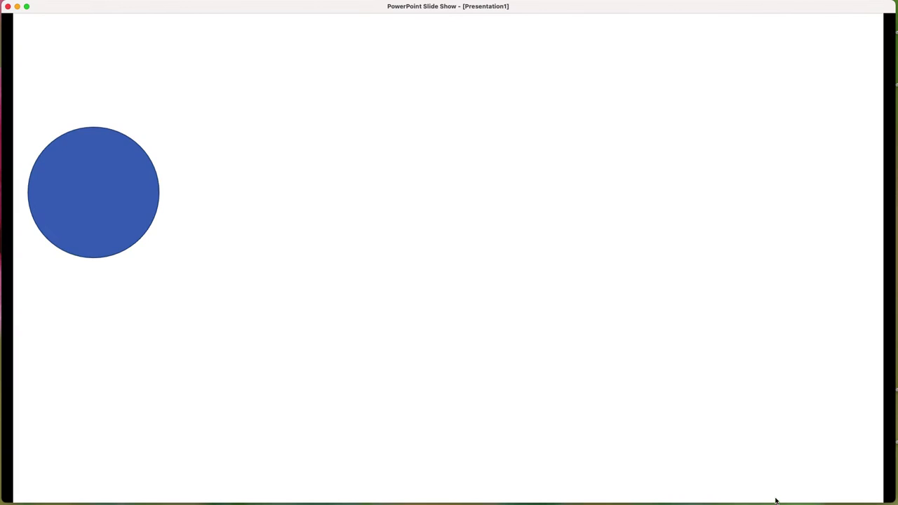
- End the slide show and duplicate the slide containing the blue circle
left_click(768, 482)
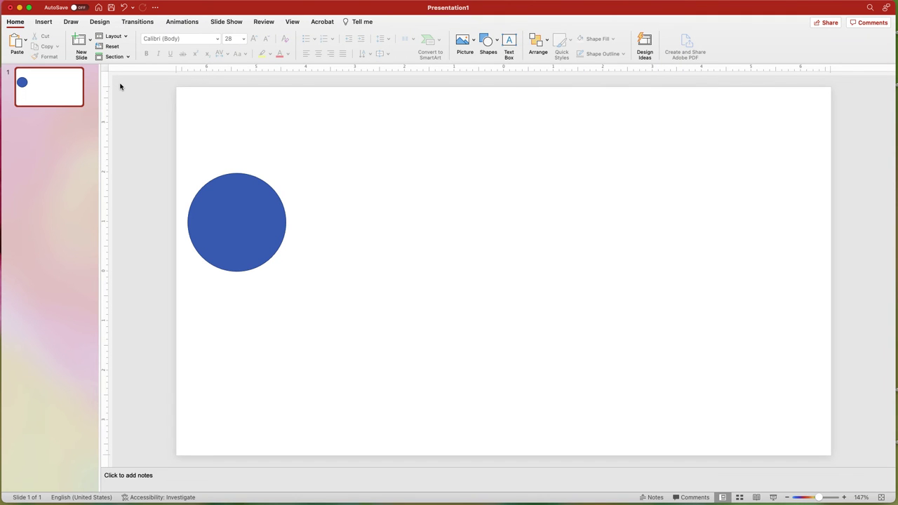
right_click(62, 92)
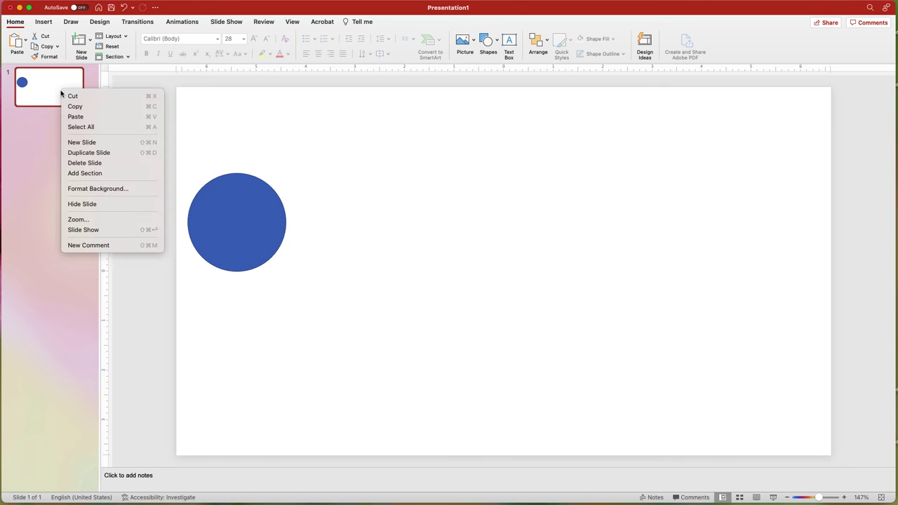
left_click(70, 155)
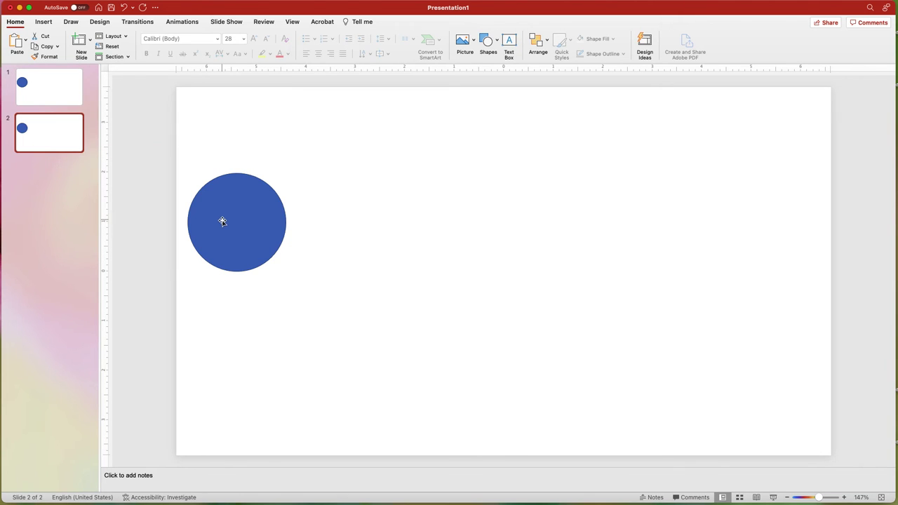
- On the duplicated slide, move the circle straight across to the right side and fill it with green
left_click_drag(222, 222, 751, 220)
left_click(366, 21)
left_click(279, 38)
left_click(341, 83)
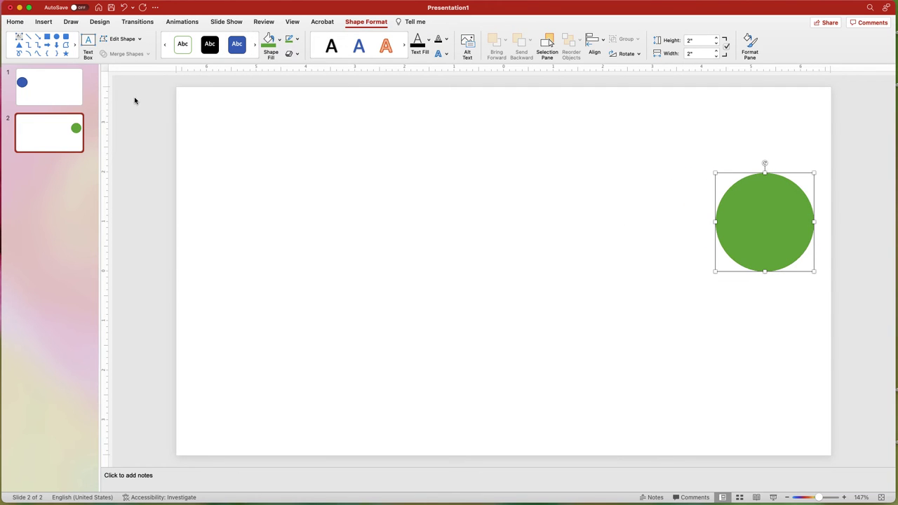
- Apply the Morph transition to slide 2 with the green circle
left_click(49, 135)
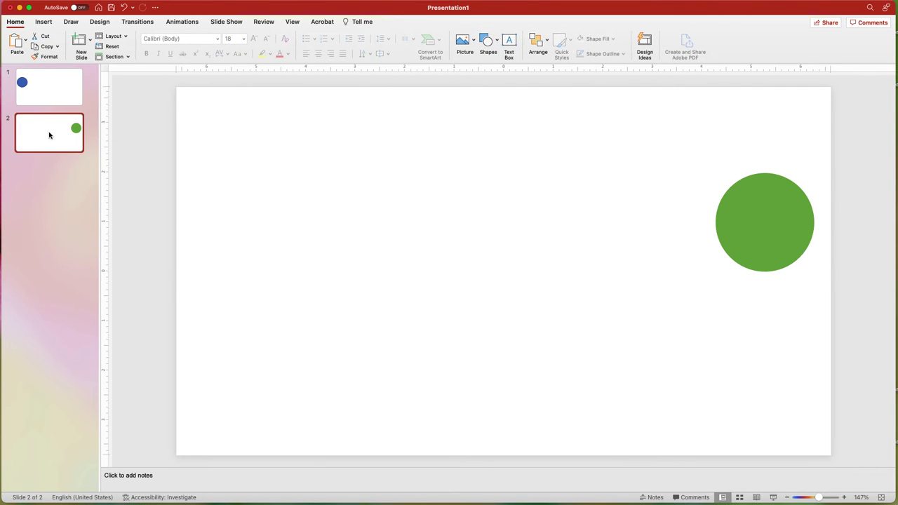
left_click(137, 21)
left_click(108, 45)
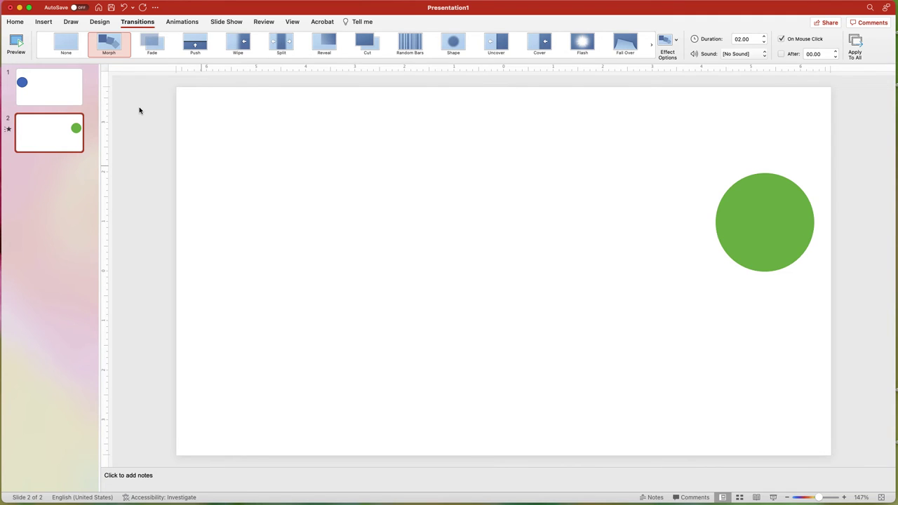
- Play the slide show from slide 1 to preview the transition from the blue circle to the green star, and exit it
key("Up")
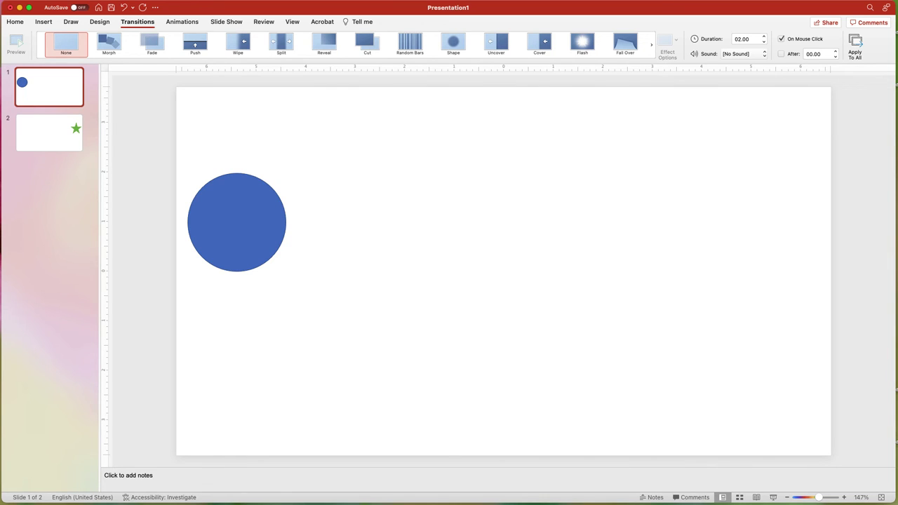
left_click(774, 497)
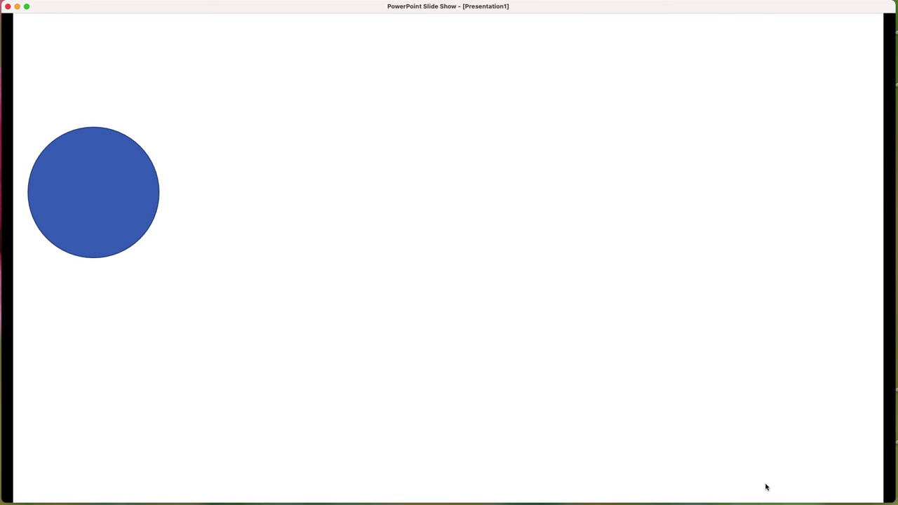
left_click(766, 486)
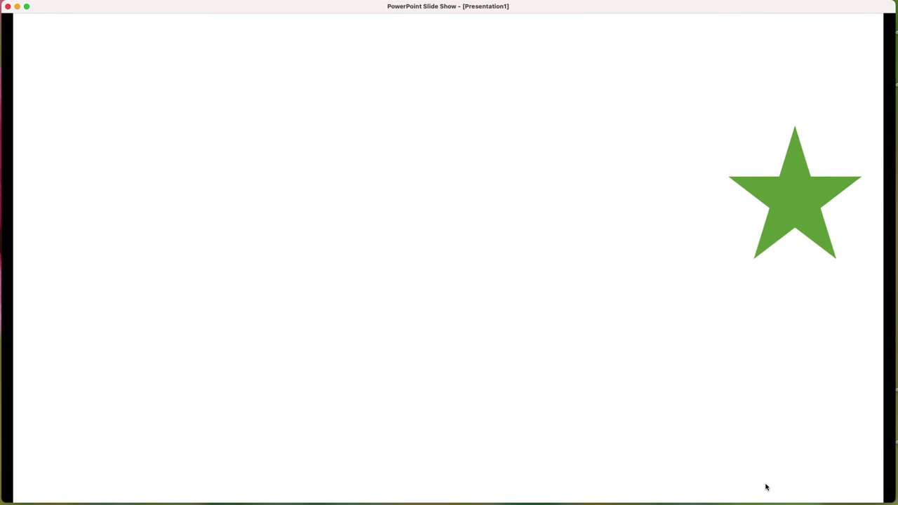
key("Escape")
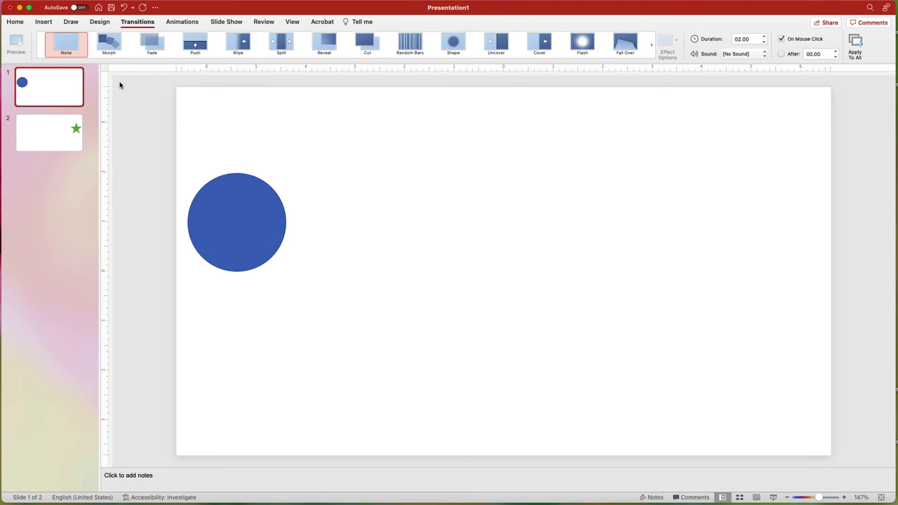
- Rename the blue circle on slide 1 to !!morph1 in the Selection Pane
left_click(232, 202)
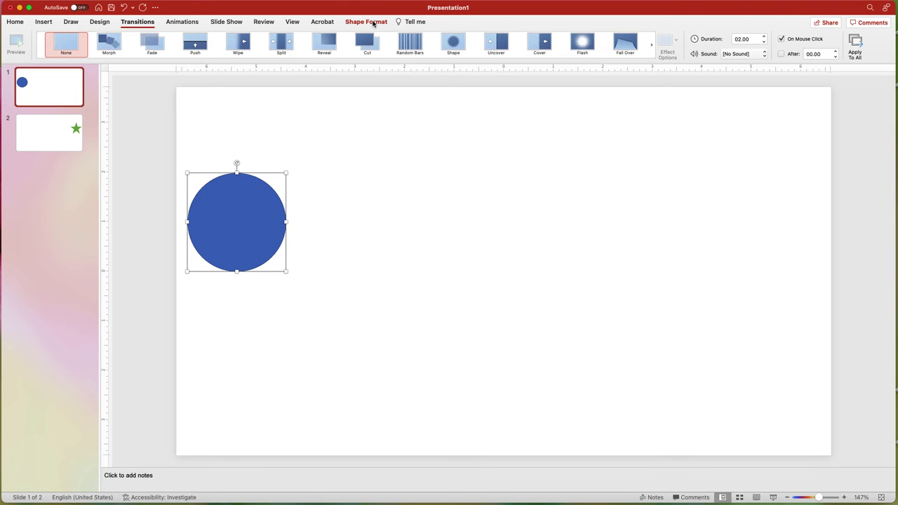
left_click(375, 22)
left_click(551, 43)
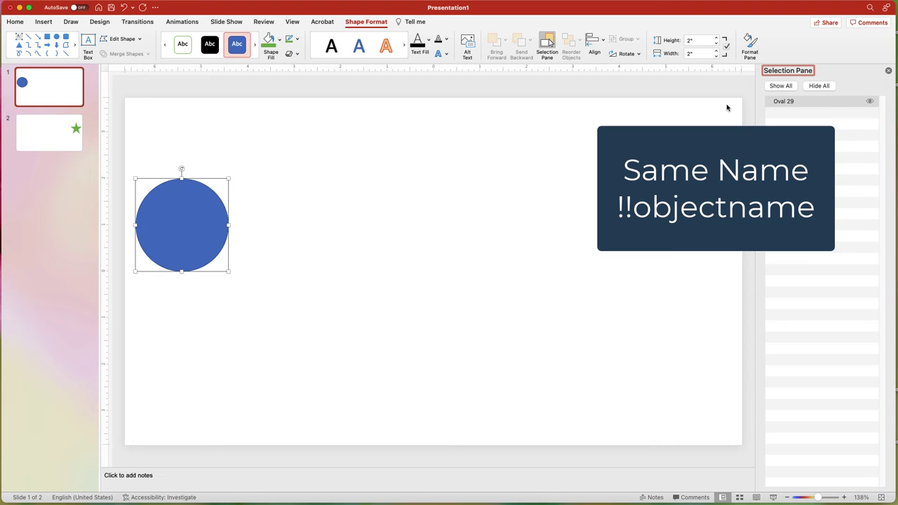
double_click(792, 102)
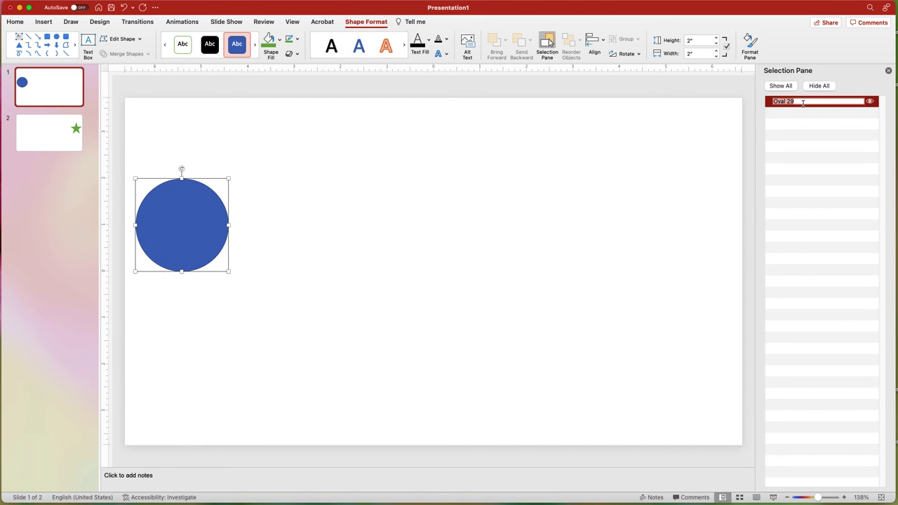
key("BackSpace")
type("!!morph1")
key("shift+Left")
key("shift+Left")
key("shift+Left")
key("shift+Left")
key("shift+Left")
key("shift+Left")
key("shift+Left")
key("shift+Left")
key("Return")
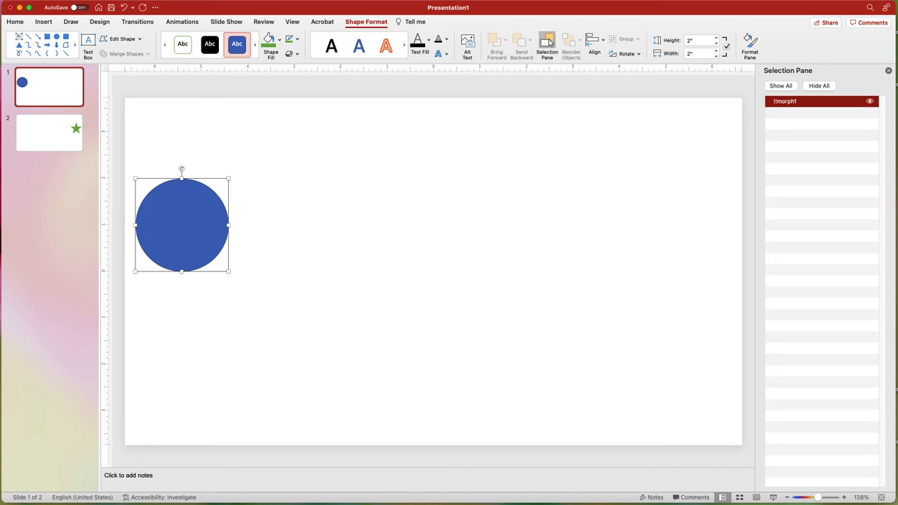
- Rename the green star on slide 2 to !!morph1 so both objects share the same name
left_click(43, 140)
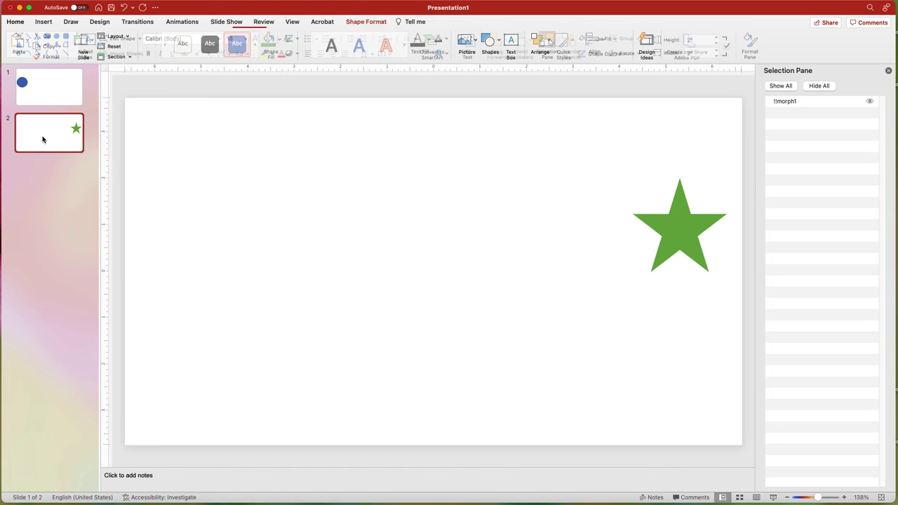
double_click(811, 104)
type("!!morph1")
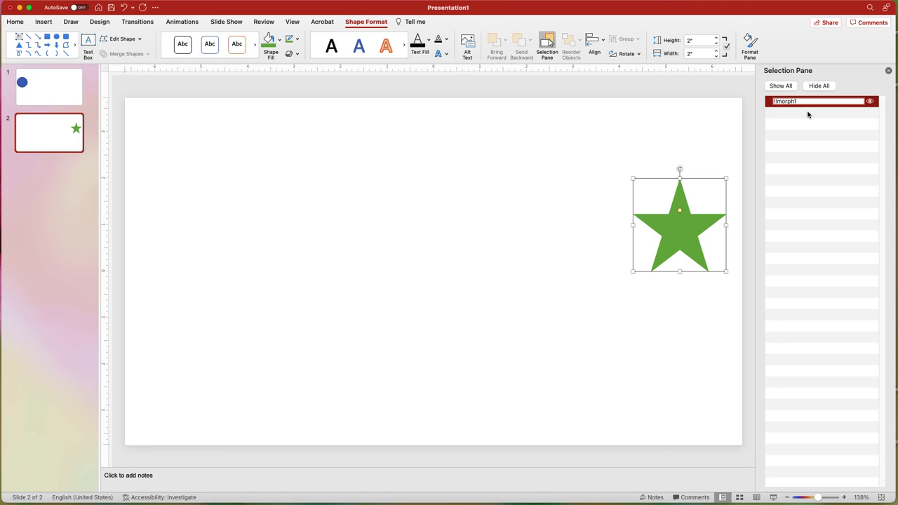
key("Return")
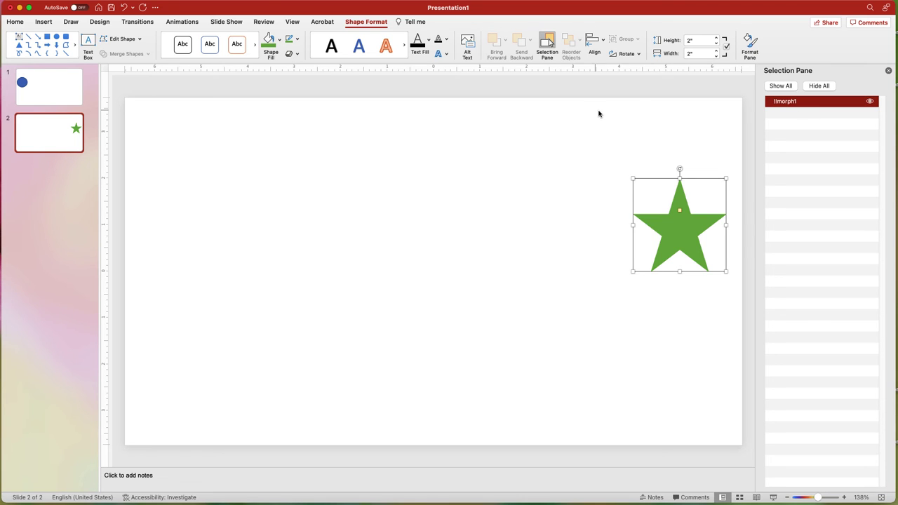
- Apply the Morph transition to slide 2 with the green star
left_click(61, 134)
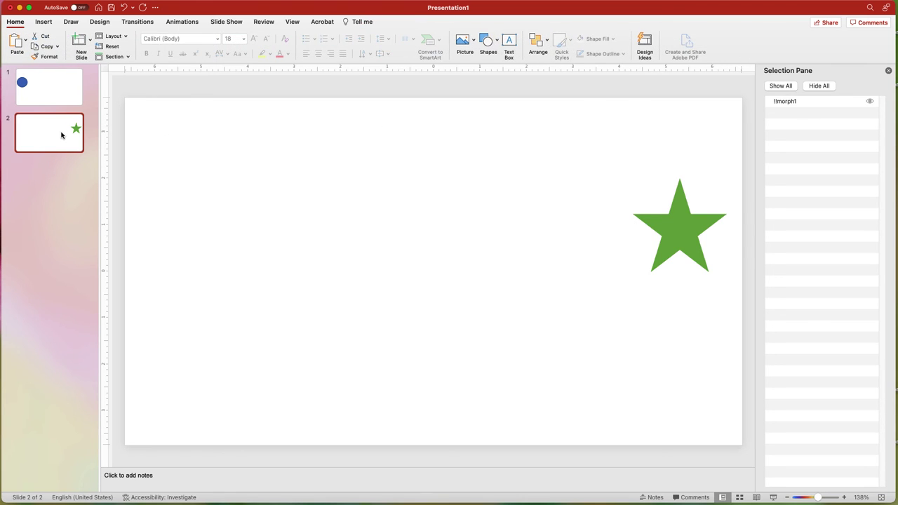
left_click(138, 23)
left_click(109, 43)
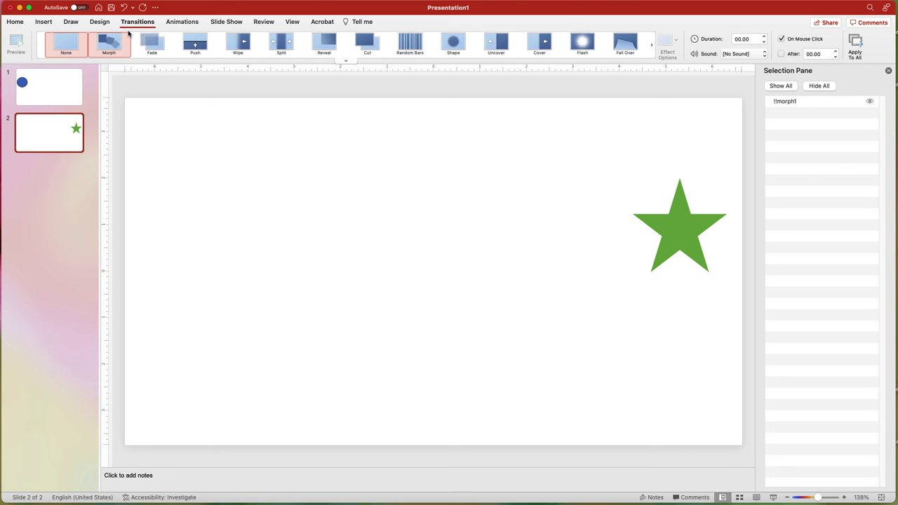
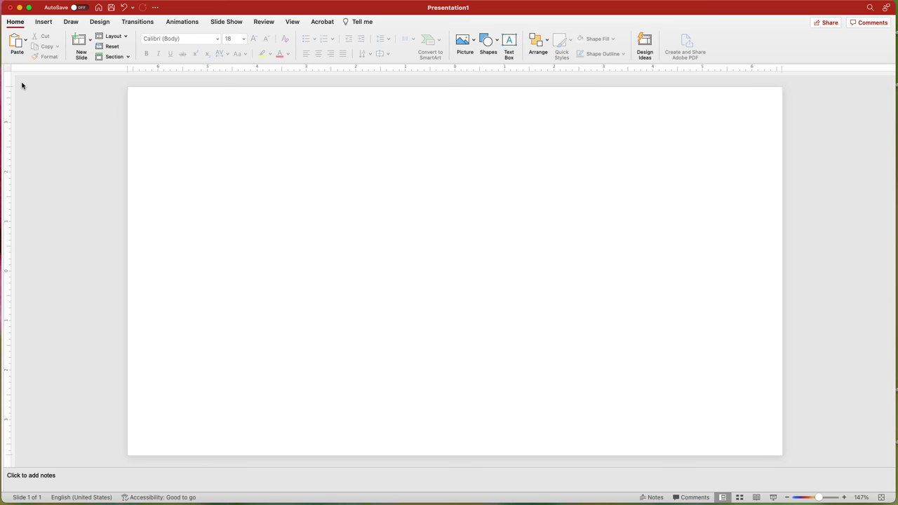
- Search the stock 3D models for butterfly and insert the yellow-and-black butterfly on the blank slide
left_click(51, 23)
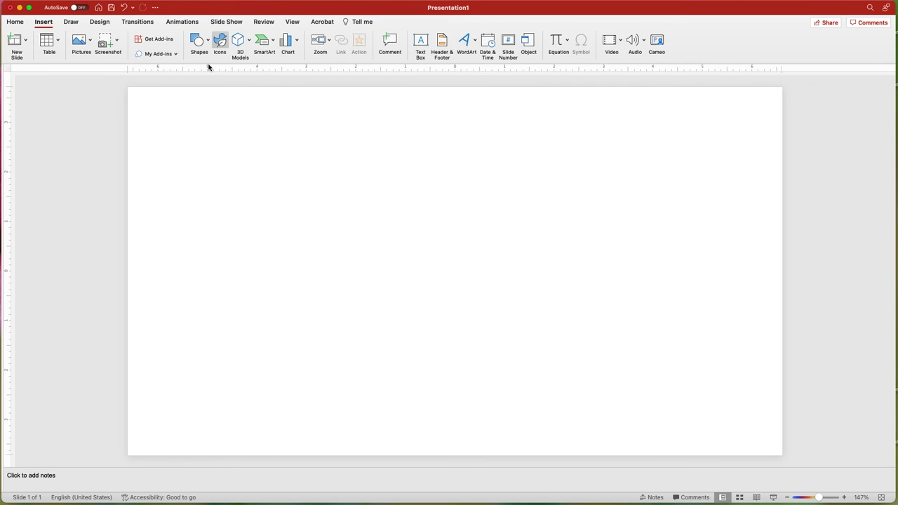
left_click(250, 44)
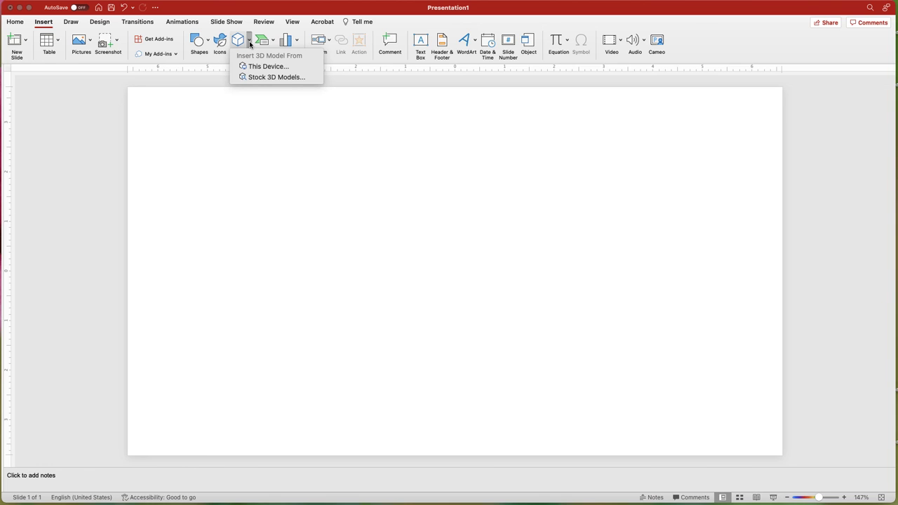
left_click(273, 77)
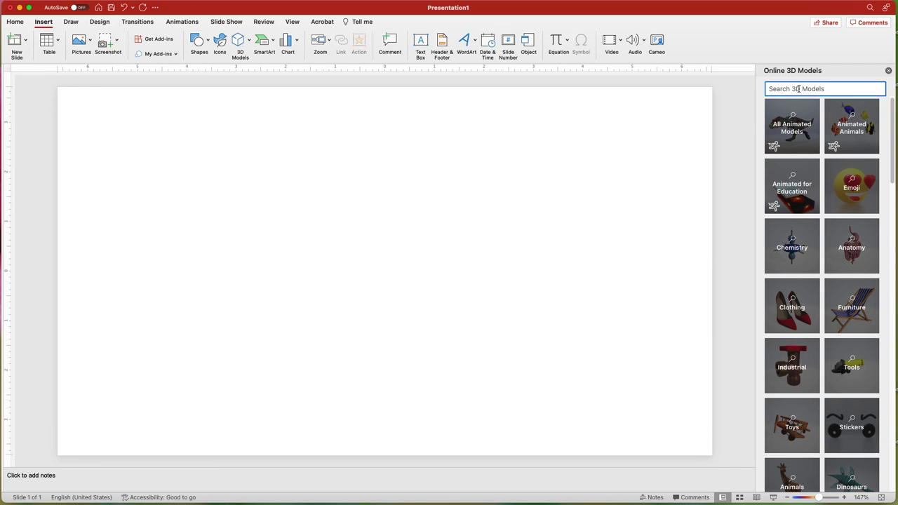
type("butte")
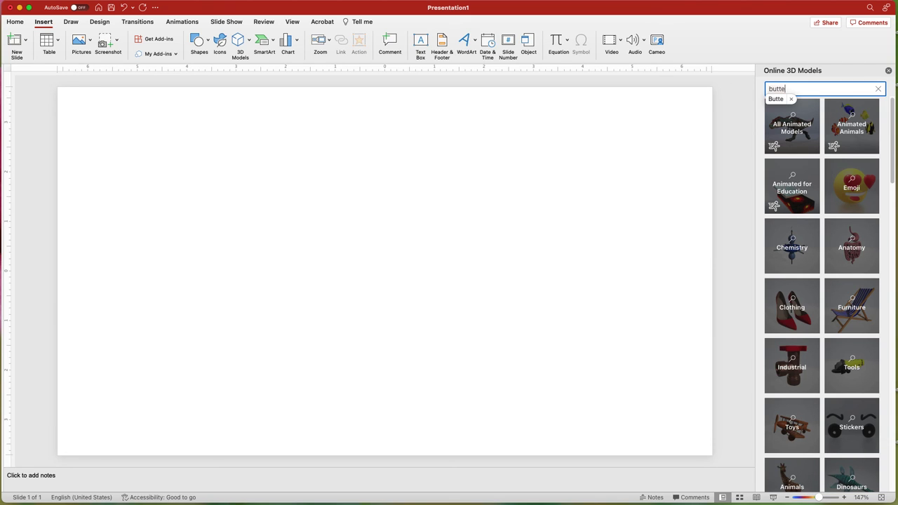
type("rfly")
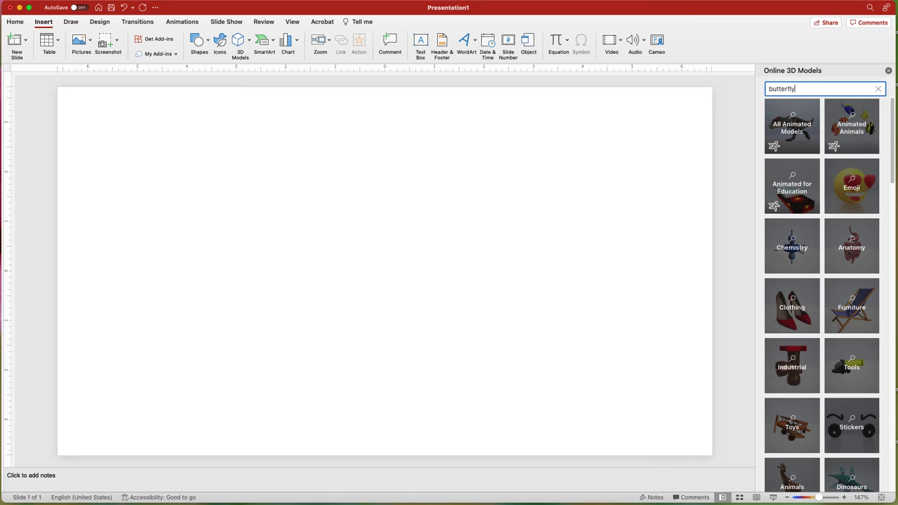
key("Return")
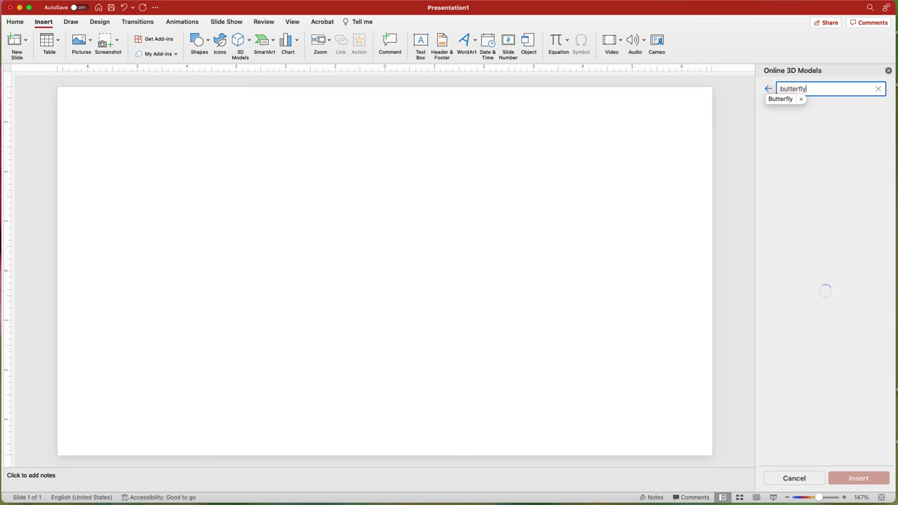
left_click(793, 191)
left_click(864, 479)
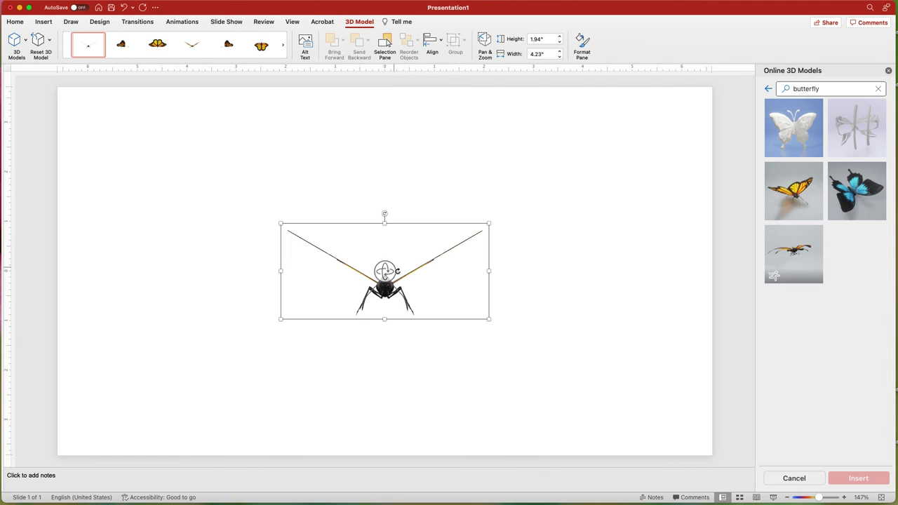
- Tilt the 3D butterfly to show its spread wings from above, apply the Turntable animation, and review its effect options
left_click_drag(397, 271, 386, 313)
left_click(181, 22)
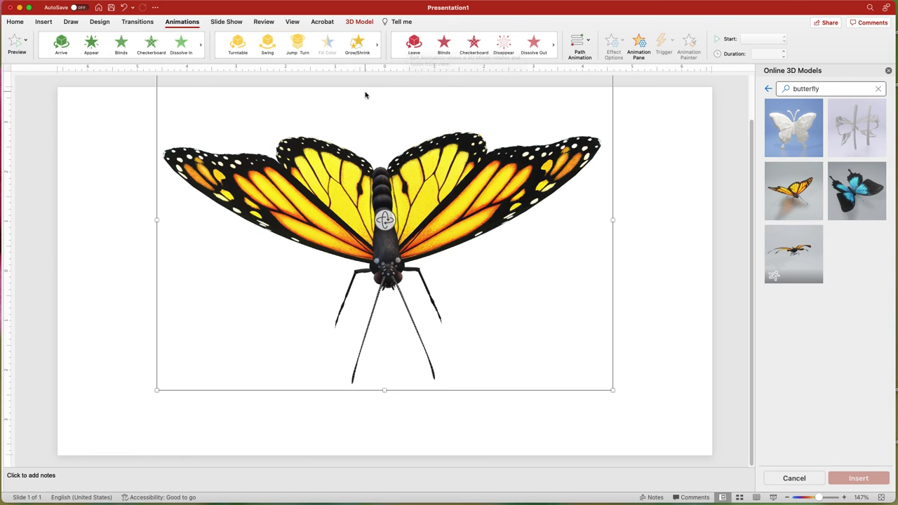
left_click(237, 43)
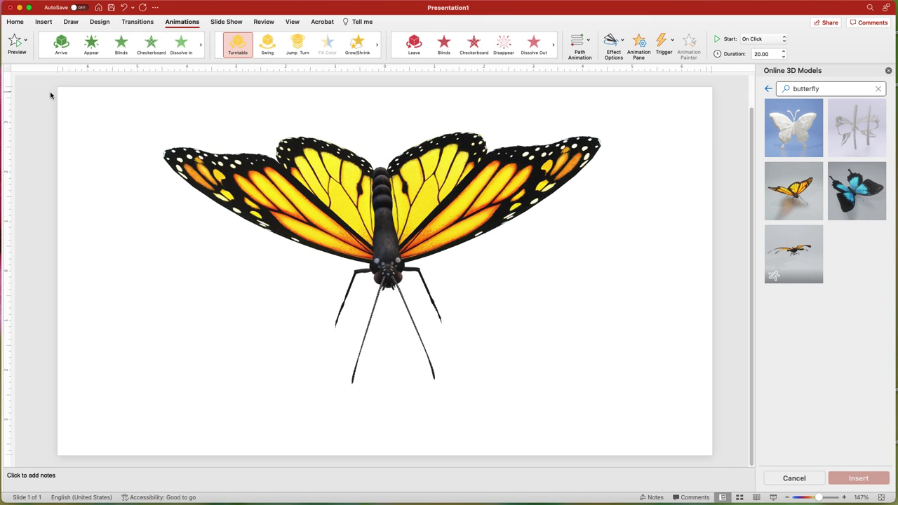
left_click(619, 44)
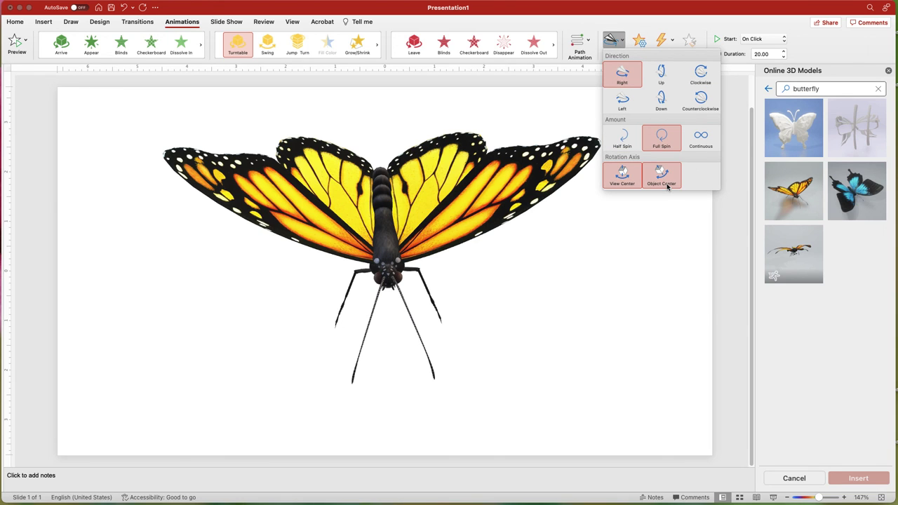
left_click(600, 14)
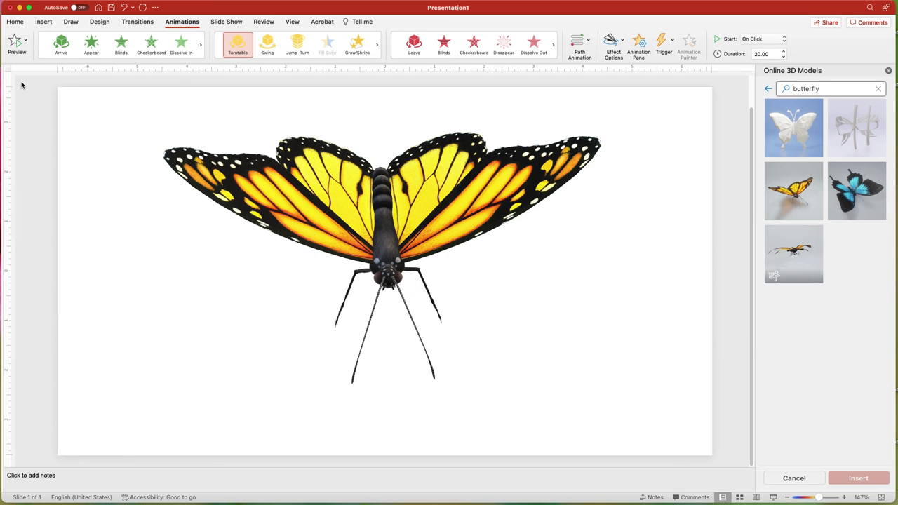
- Duplicate the butterfly slide and remove the Turntable animation from the butterfly on slide 1
right_click(78, 103)
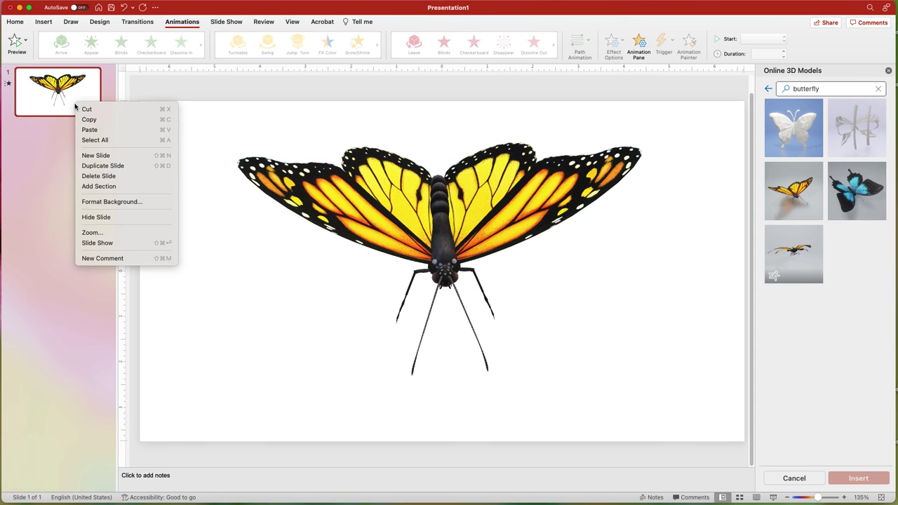
left_click(100, 166)
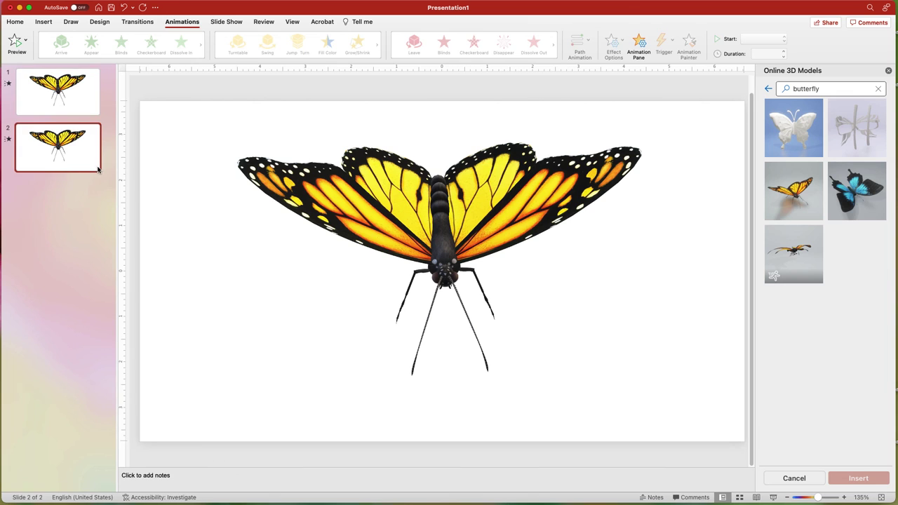
left_click(79, 103)
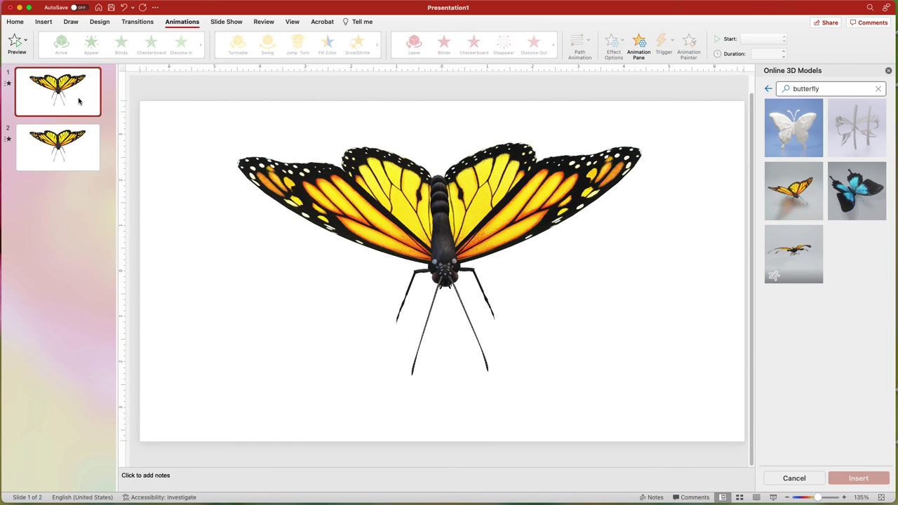
left_click(888, 70)
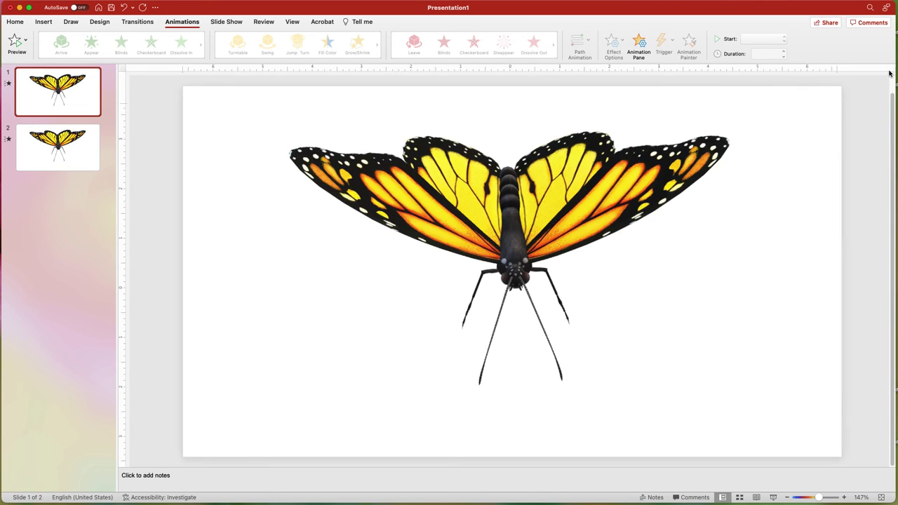
left_click(638, 45)
left_click(810, 116)
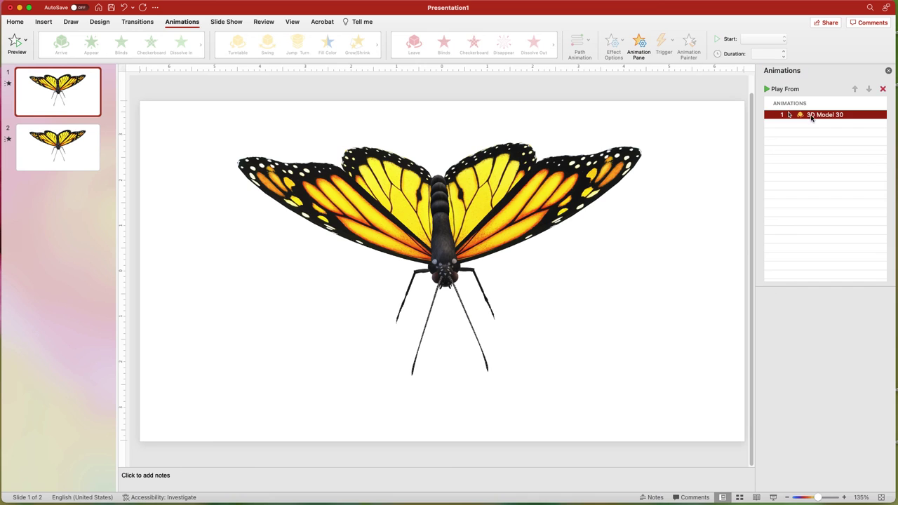
left_click(883, 89)
- Apply the preset 3D model view showing the wings fully spread from above to the butterfly on slide 1
left_click(481, 193)
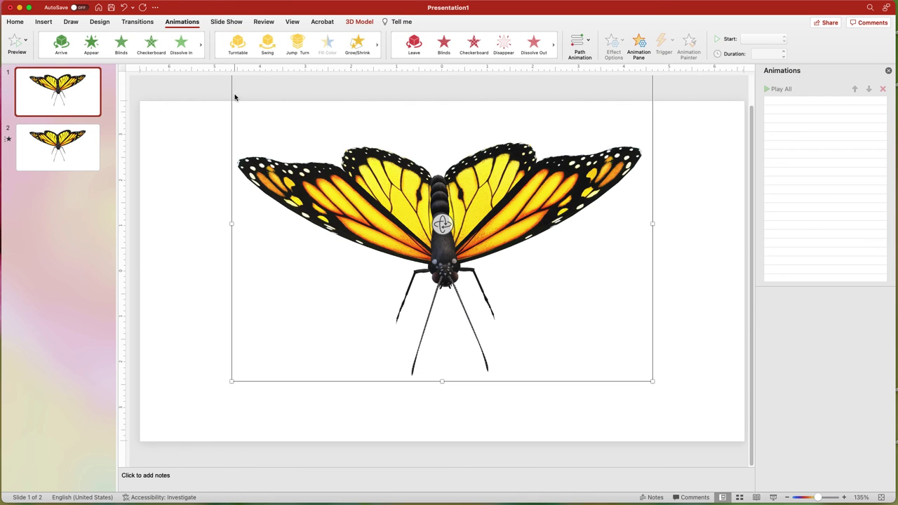
left_click(359, 21)
left_click(158, 43)
- Set the butterfly's Turntable animation on slide 2 to start With Previous
left_click(85, 156)
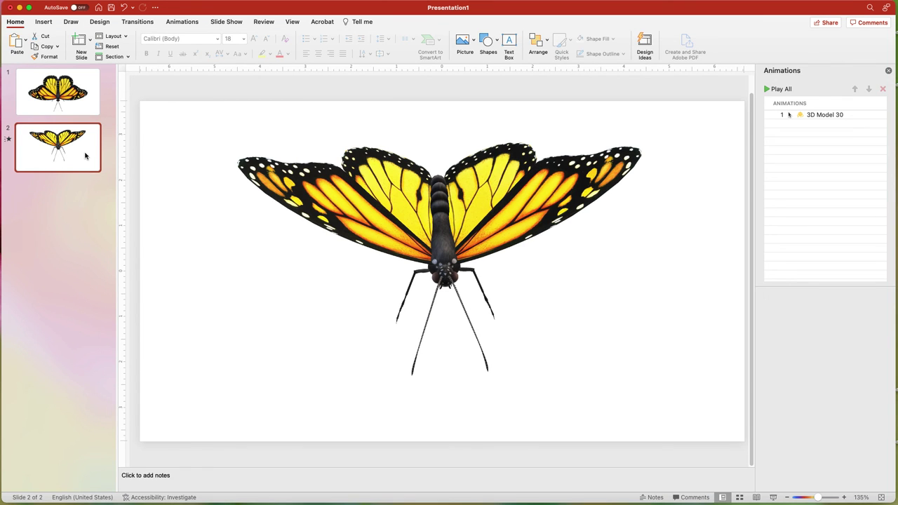
left_click(182, 22)
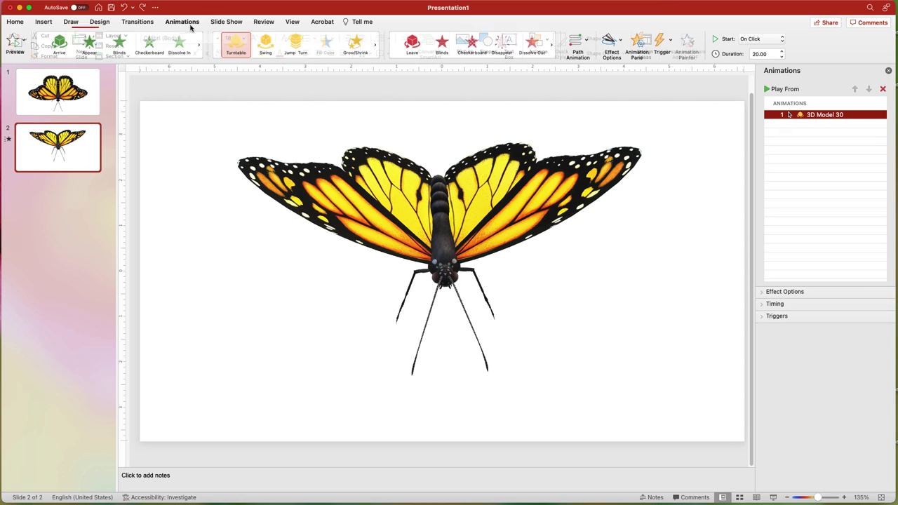
left_click(770, 40)
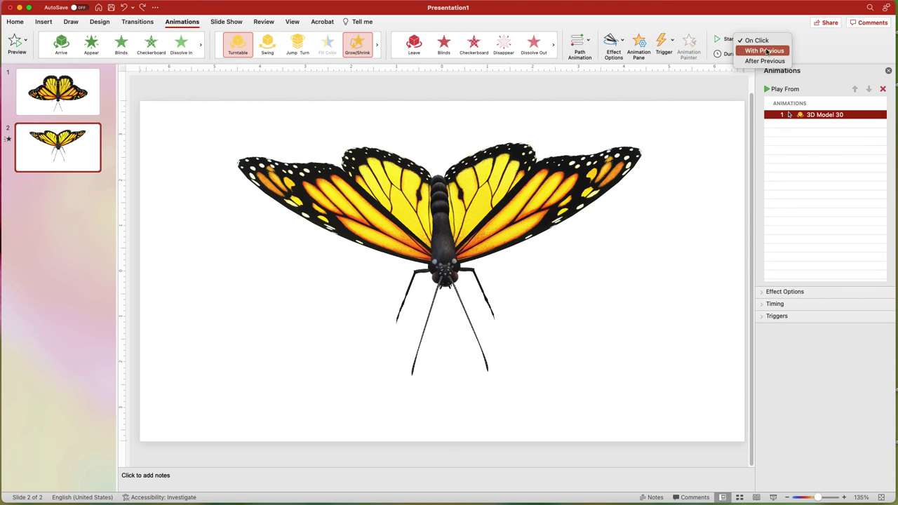
left_click(762, 48)
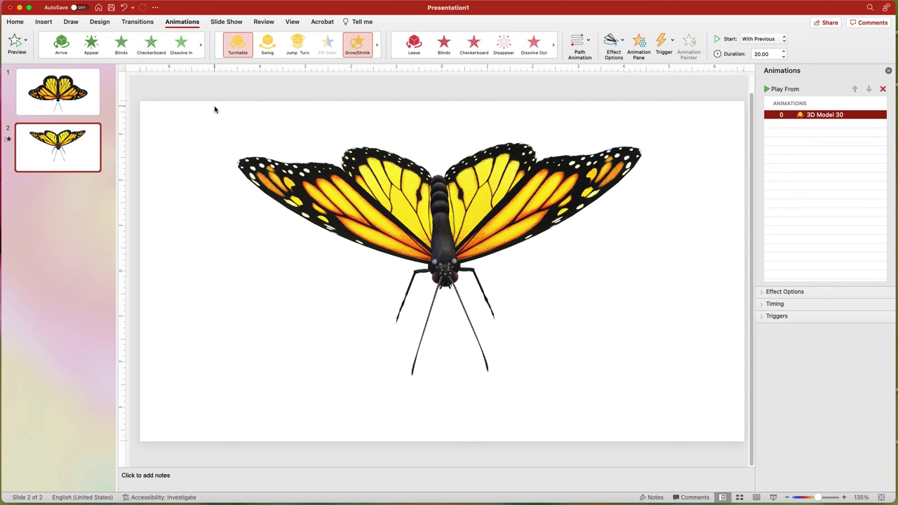
- Apply the Morph transition to slide 2 with the animated butterfly and play the slide show
left_click(86, 152)
left_click(137, 21)
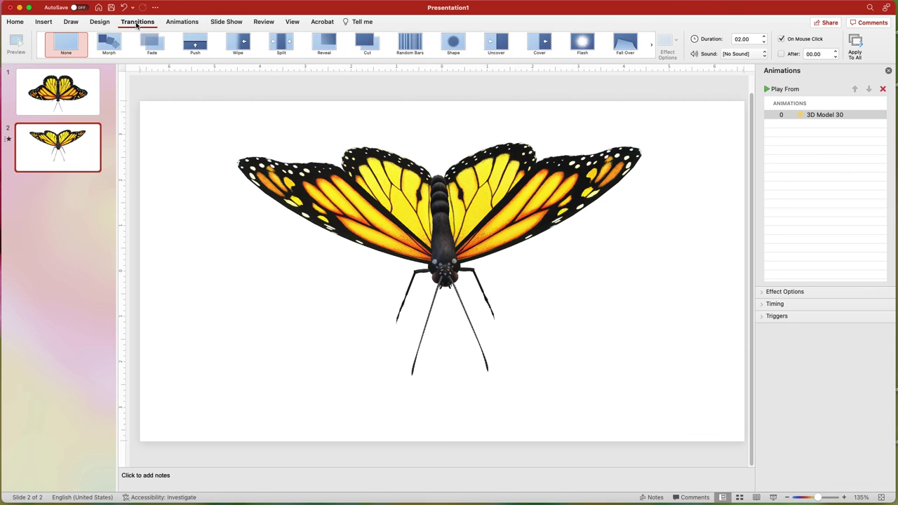
left_click(104, 42)
left_click(773, 498)
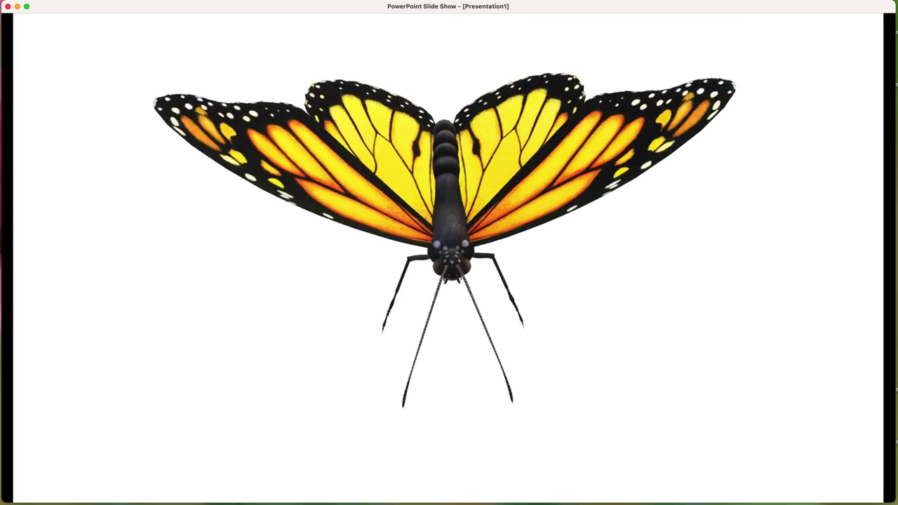
key("Right")
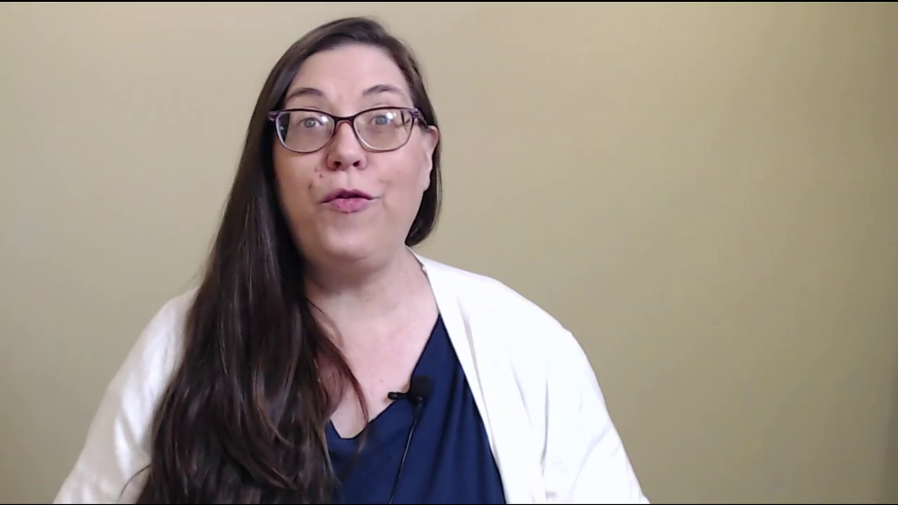